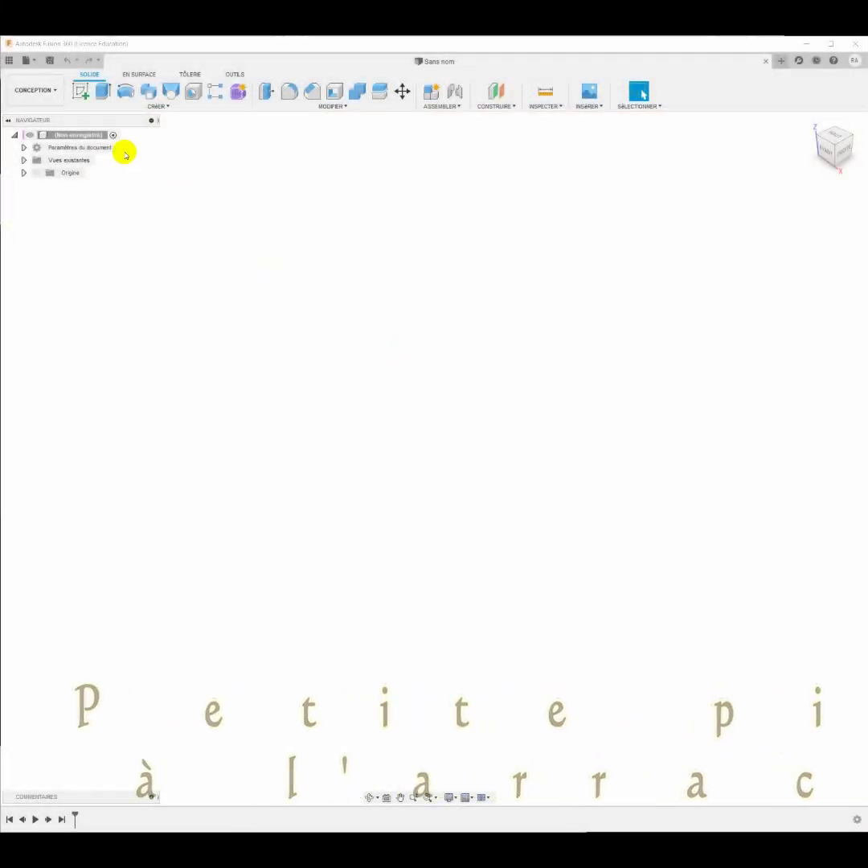
Step: Start a new sketch on the horizontal XY origin plane
left_click(80, 91)
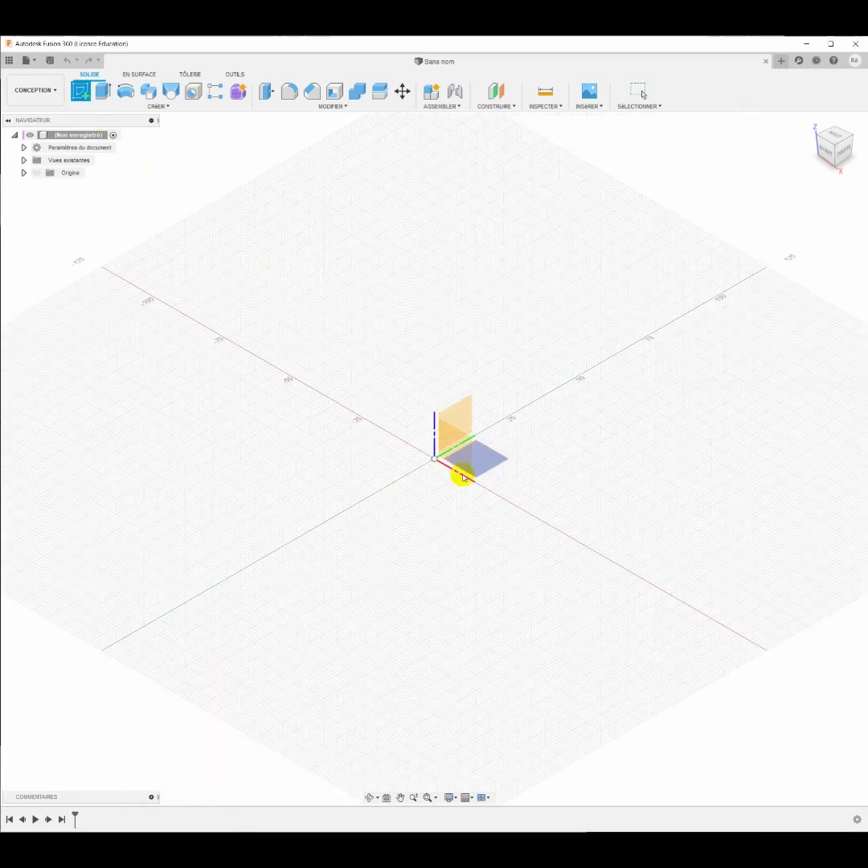
left_click(498, 456)
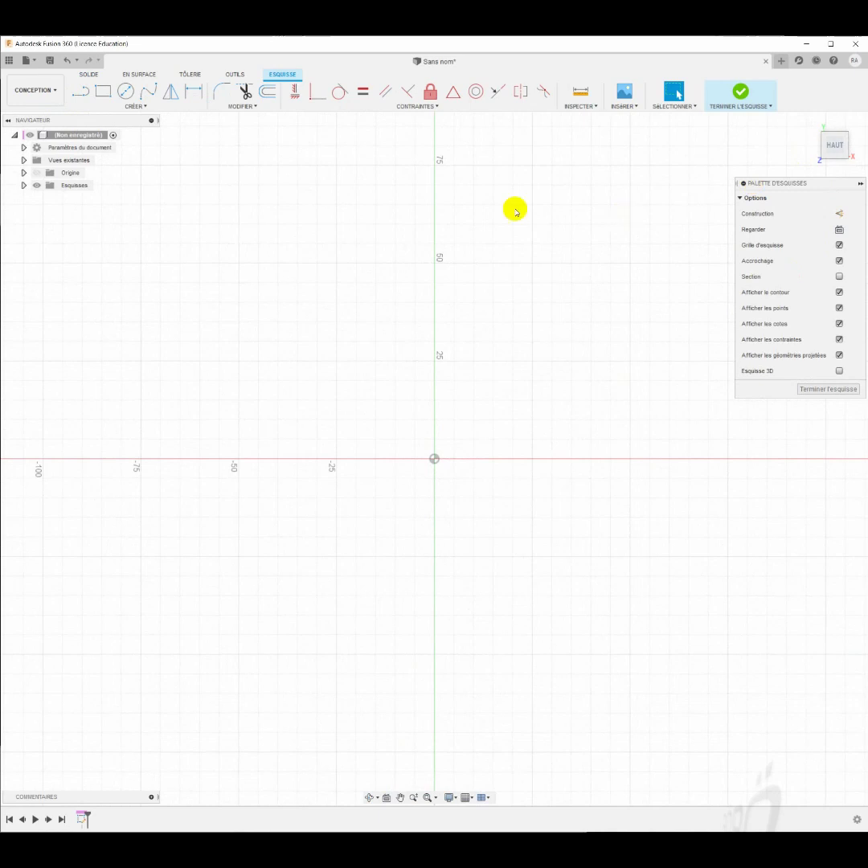
Step: Draw two circles centred on the origin, Ø100 and Ø90
left_click(127, 93)
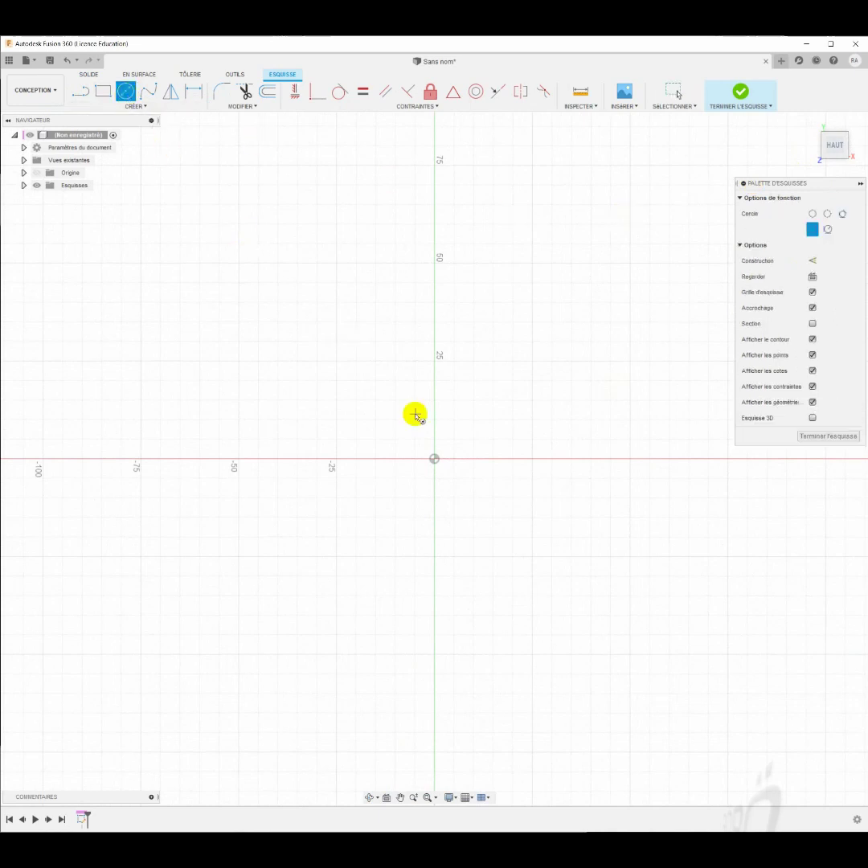
left_click(434, 457)
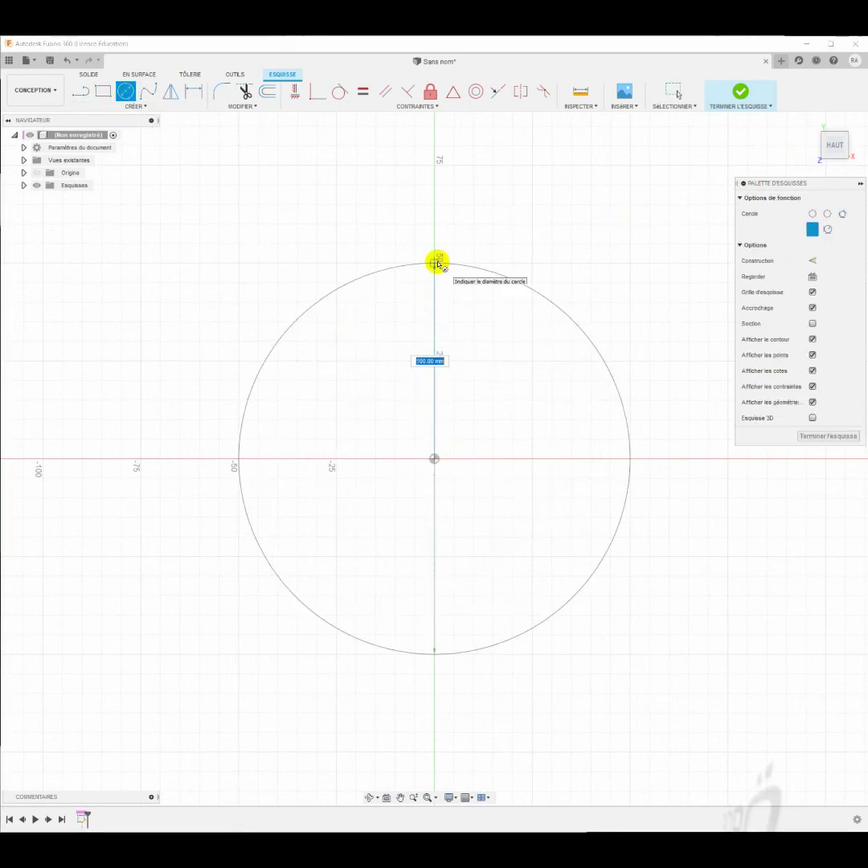
left_click(437, 264)
left_click(434, 459)
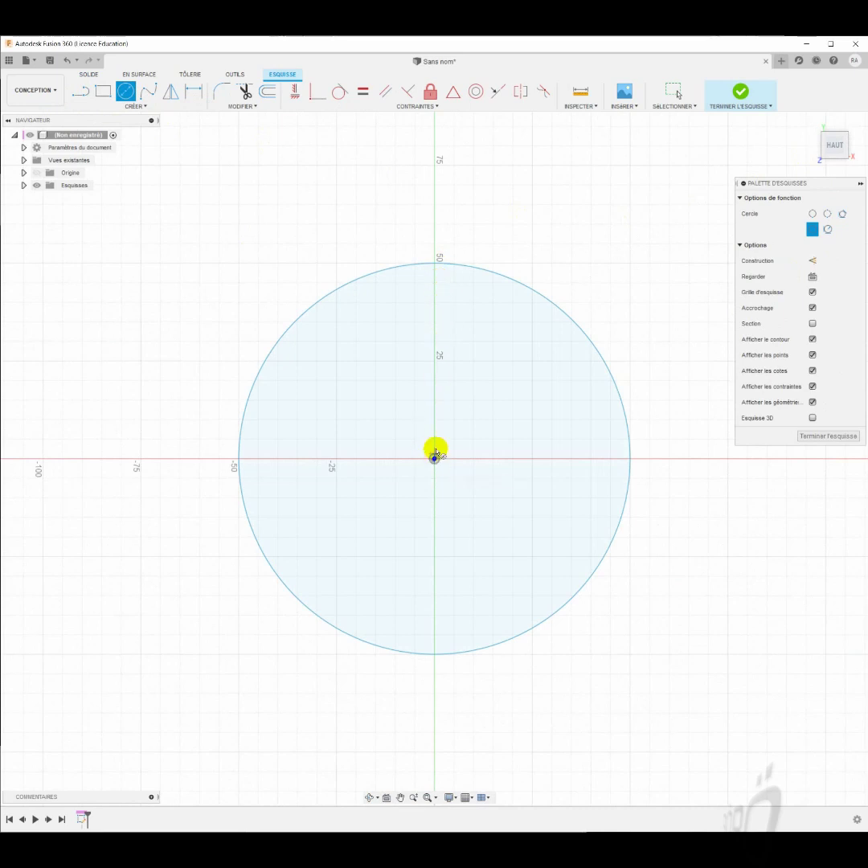
left_click(437, 284)
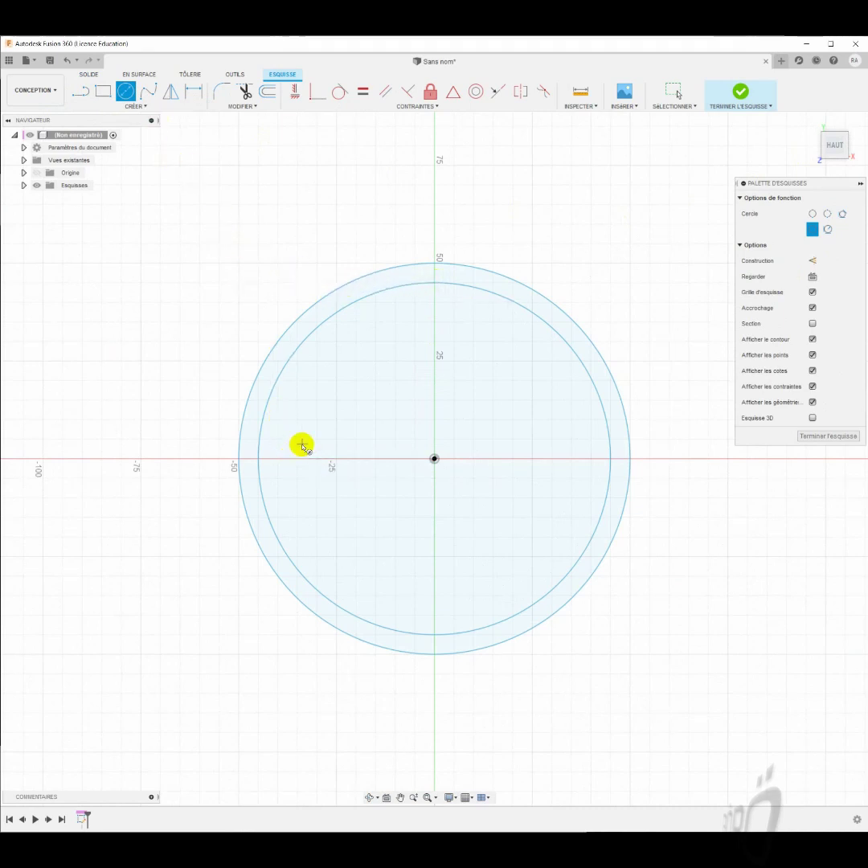
Step: Draw a Ø15 circle upper-left of the origin with a concentric Ø7 circle
left_click(318, 400)
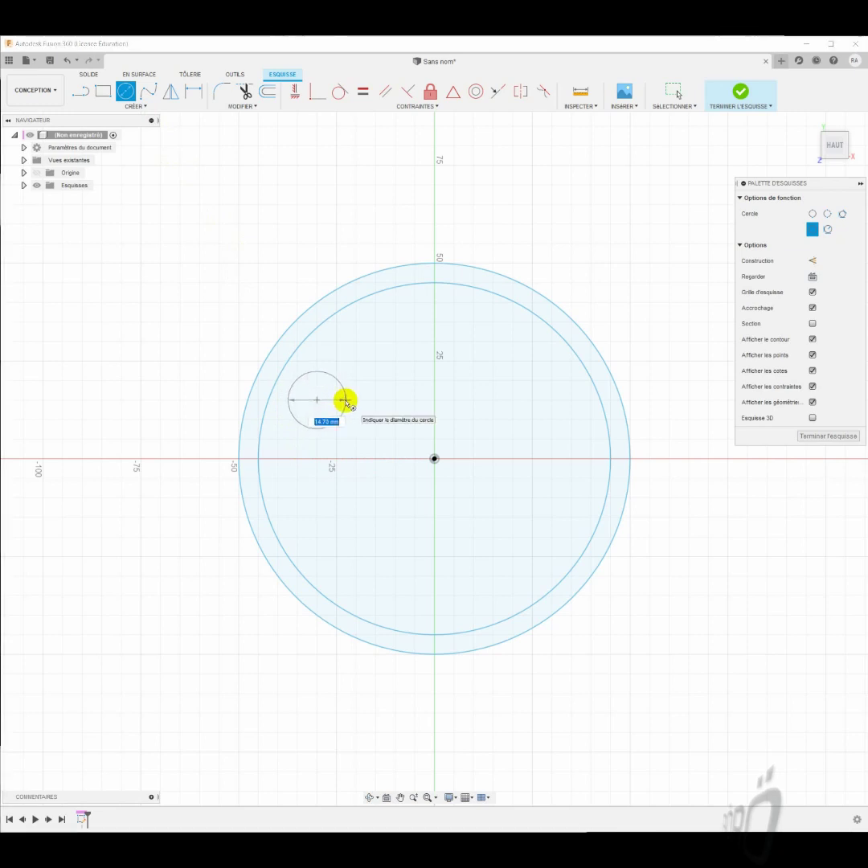
key("Return")
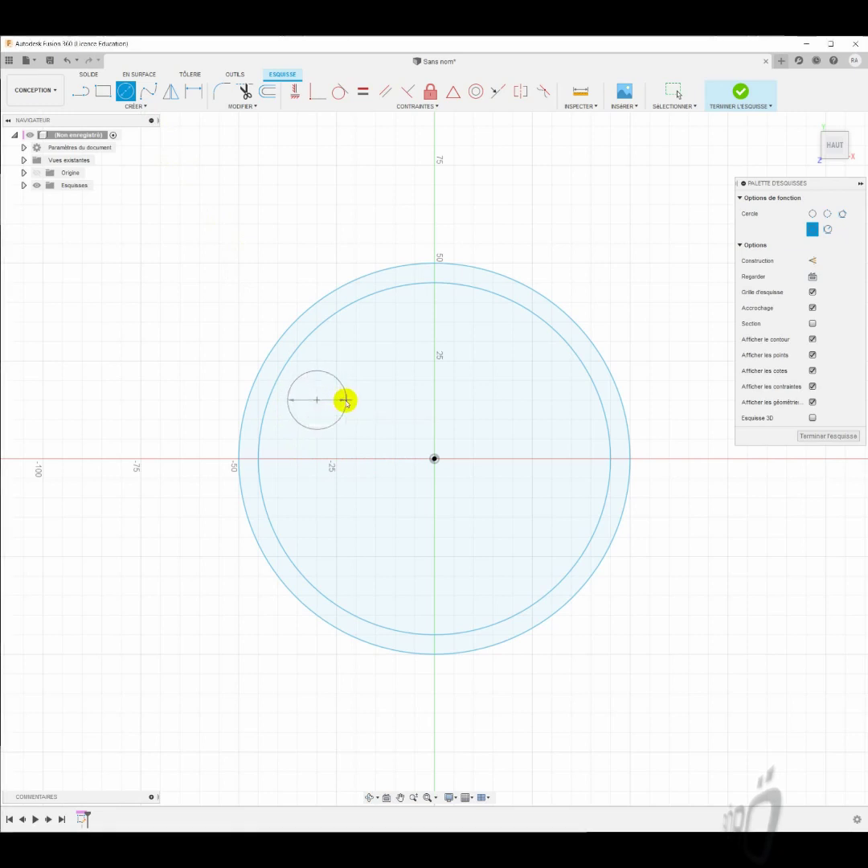
key("Escape")
left_click(346, 401)
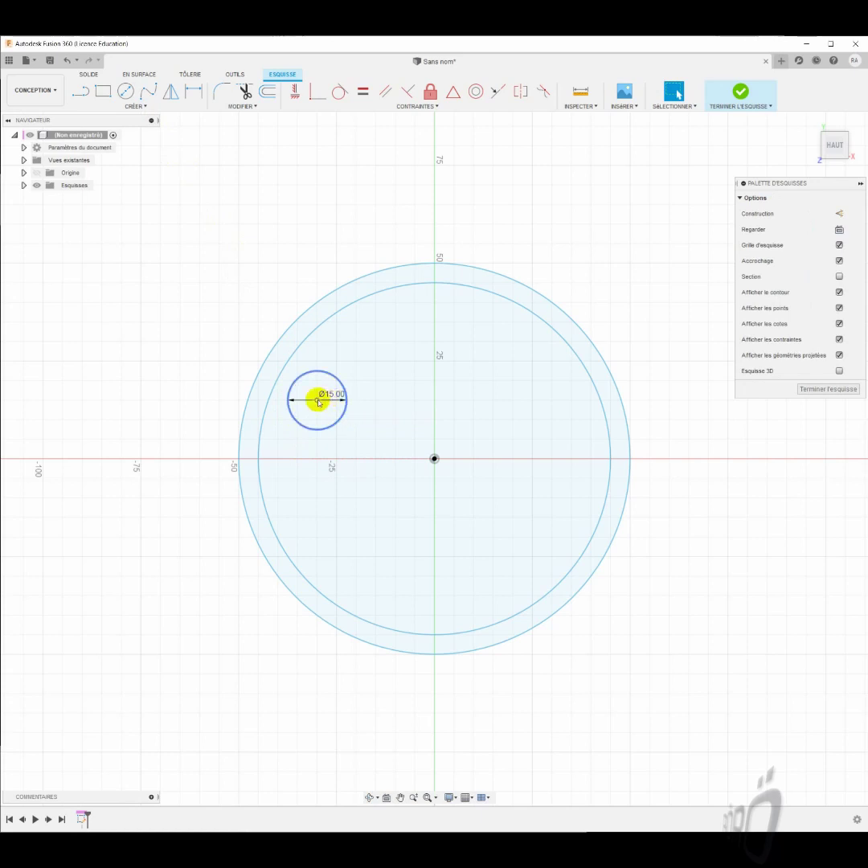
key("c")
left_click(318, 399)
type("7")
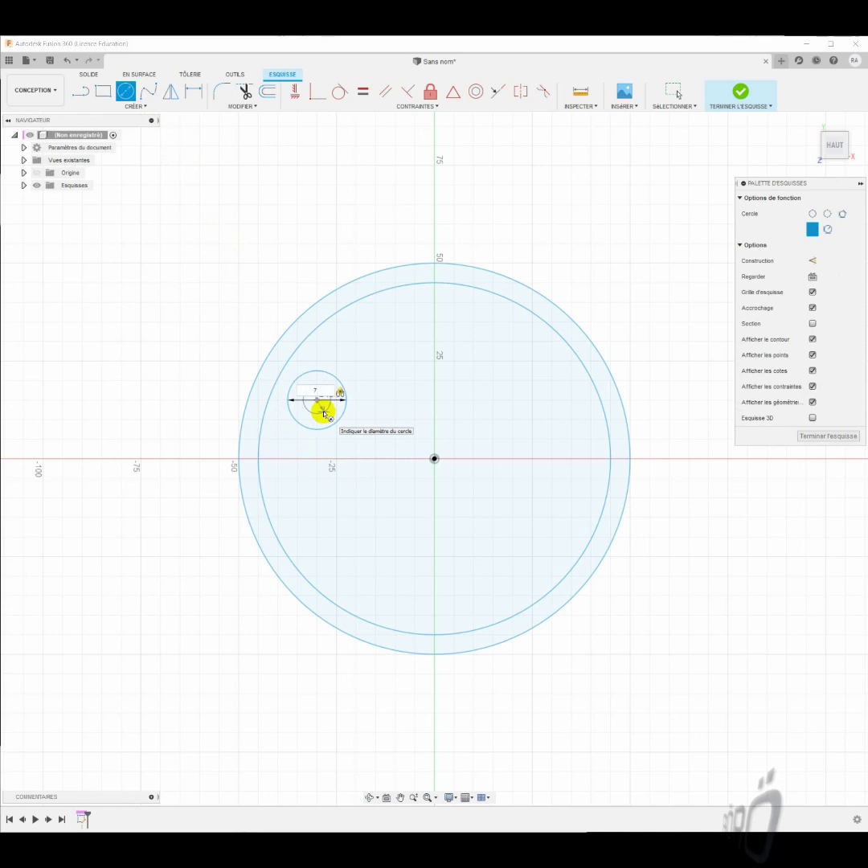
key("Return")
key("Escape")
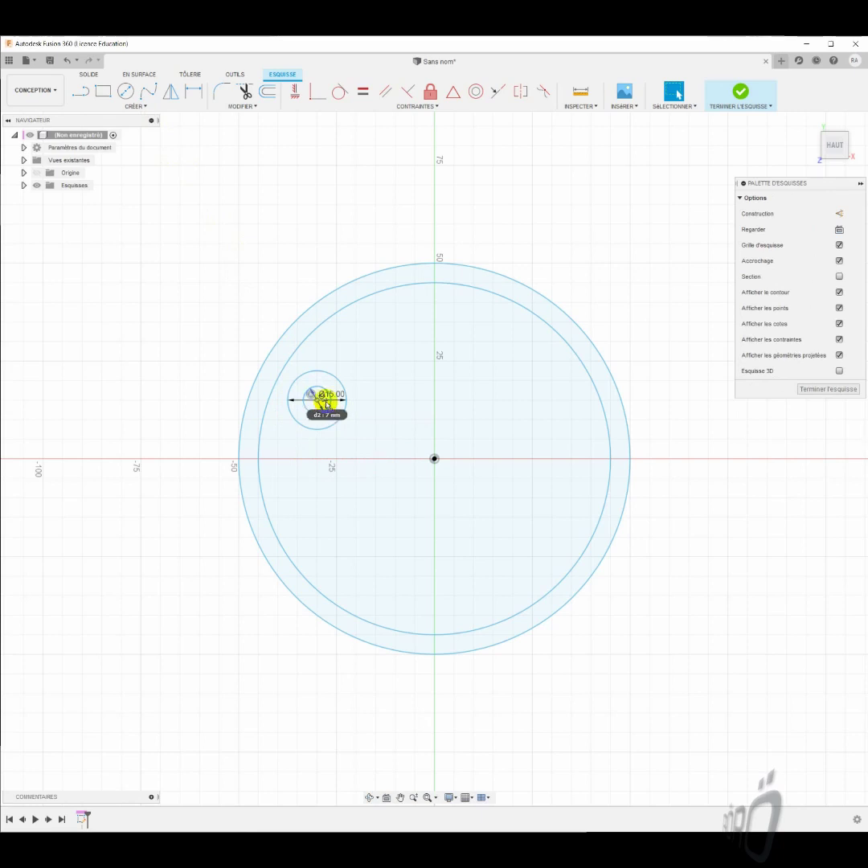
Step: Dimension the outer circle Ø100 and the inner circle Ø90
key("d")
left_click(364, 276)
left_click(316, 233)
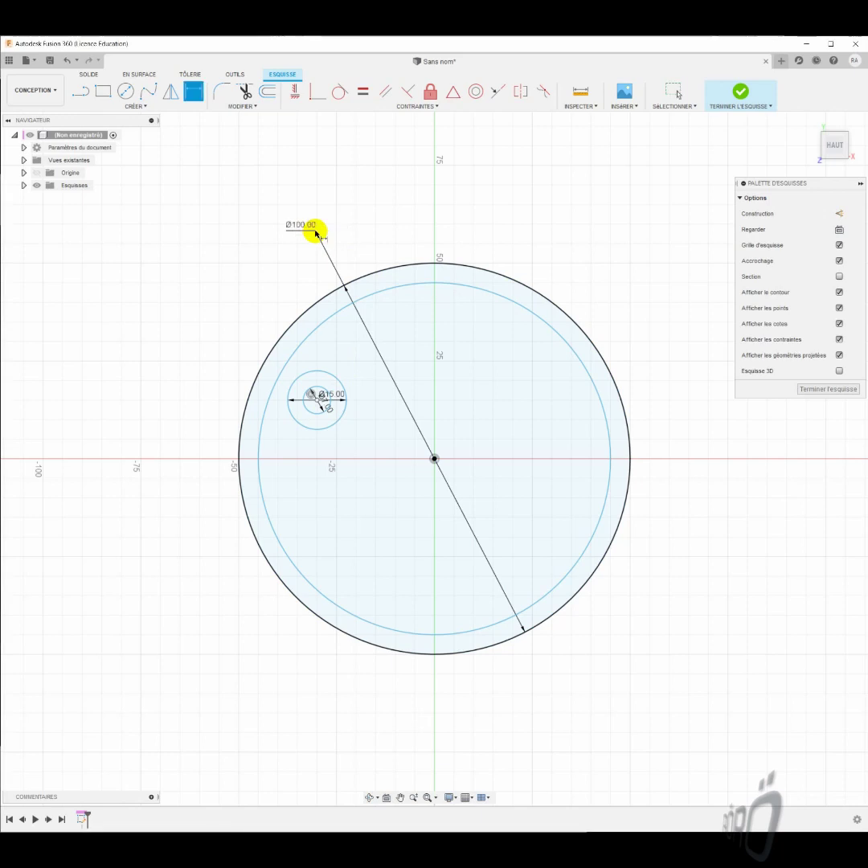
left_click(336, 314)
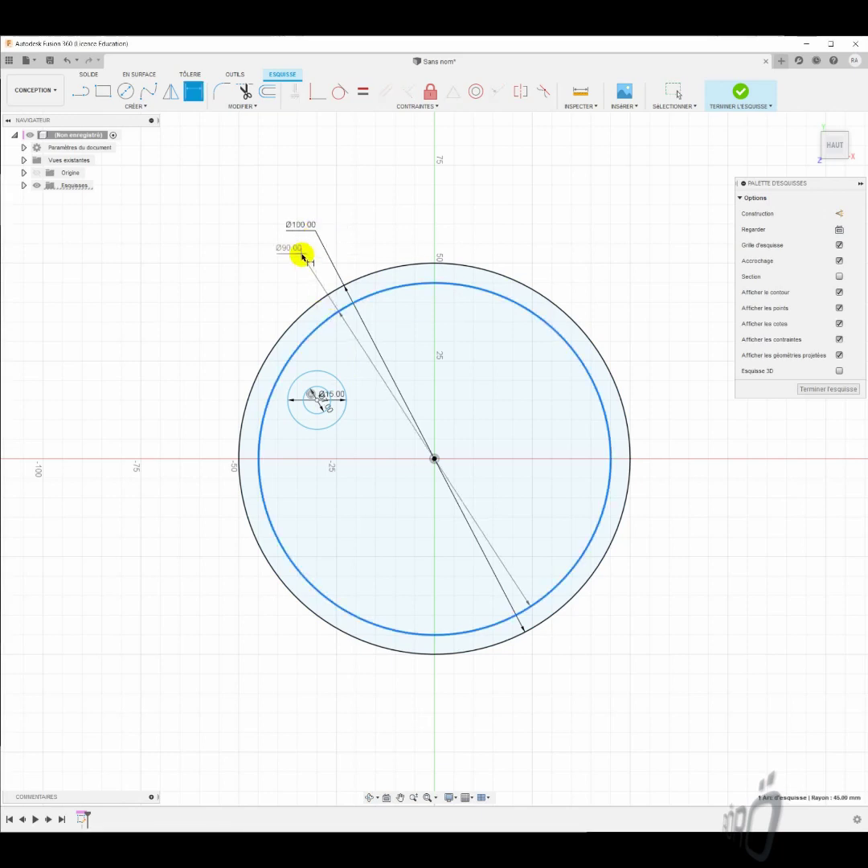
left_click(302, 253)
key("Return")
key("Escape")
Step: Dimension the small hole Ø7 and move the Ø15 label out to the left
left_click_drag(336, 396, 324, 354)
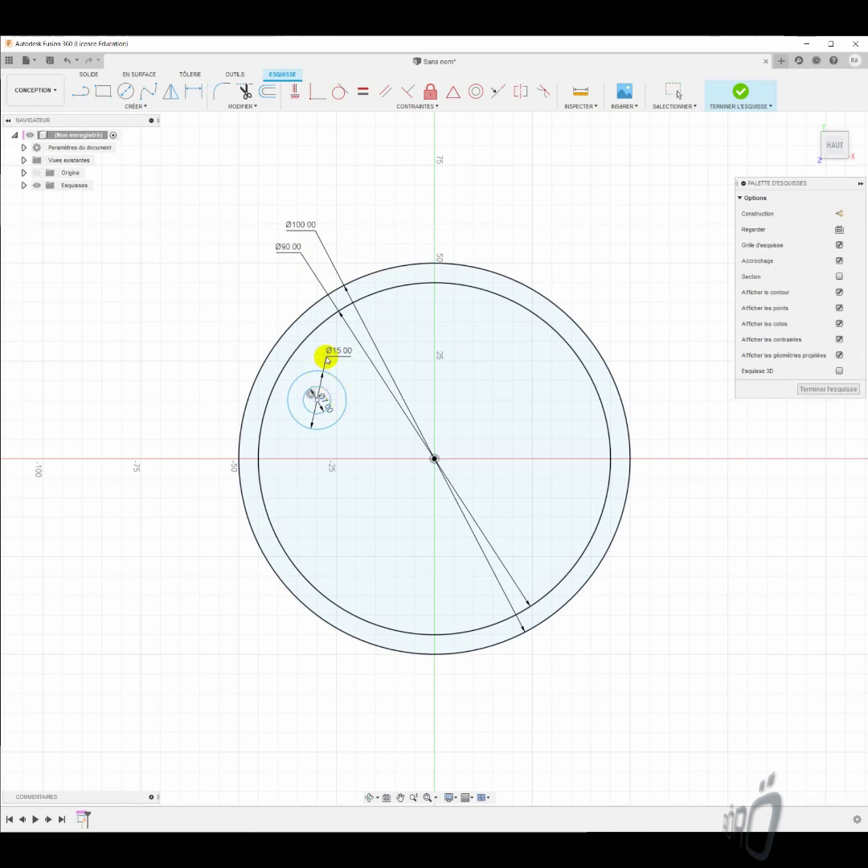
key("d")
left_click(316, 396)
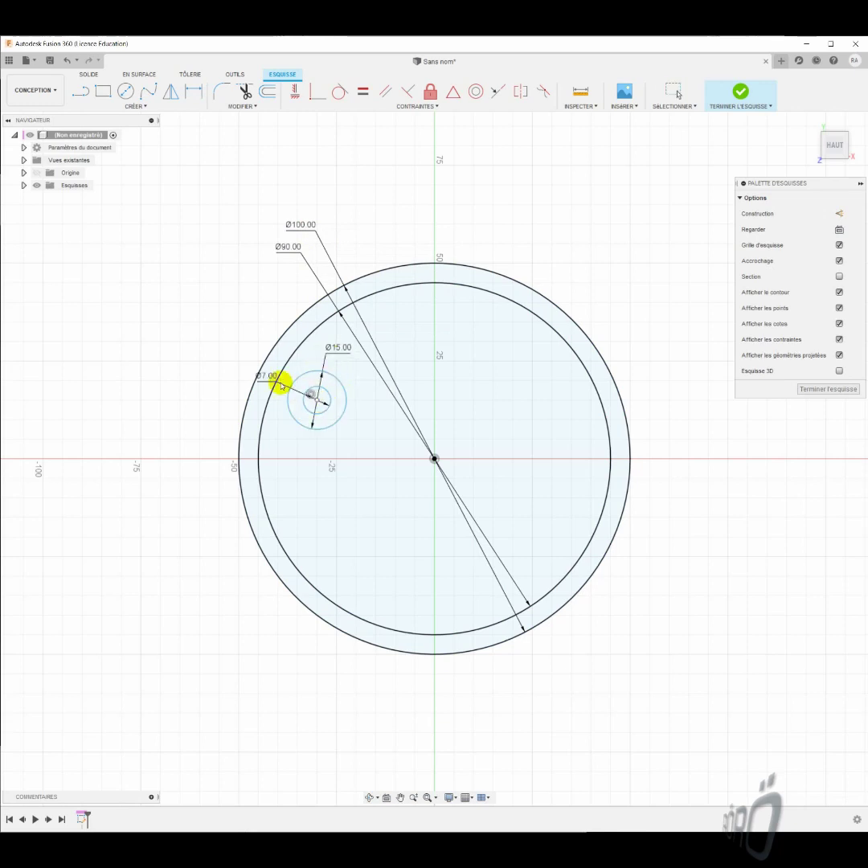
left_click(223, 374)
key("Return")
mouse_move(321, 347)
left_mouse_down()
mouse_move(217, 345)
mouse_move(223, 350)
left_mouse_up()
Step: Fix the small circles' centre 35 mm horizontally from the origin, label placed below
key("d")
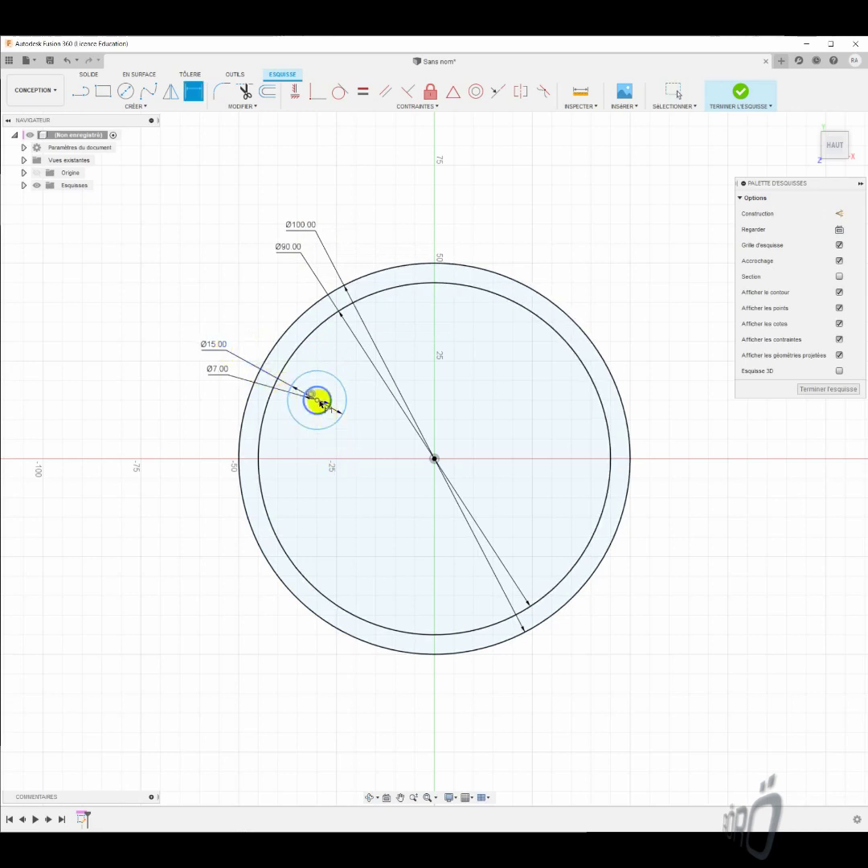
left_click(434, 459)
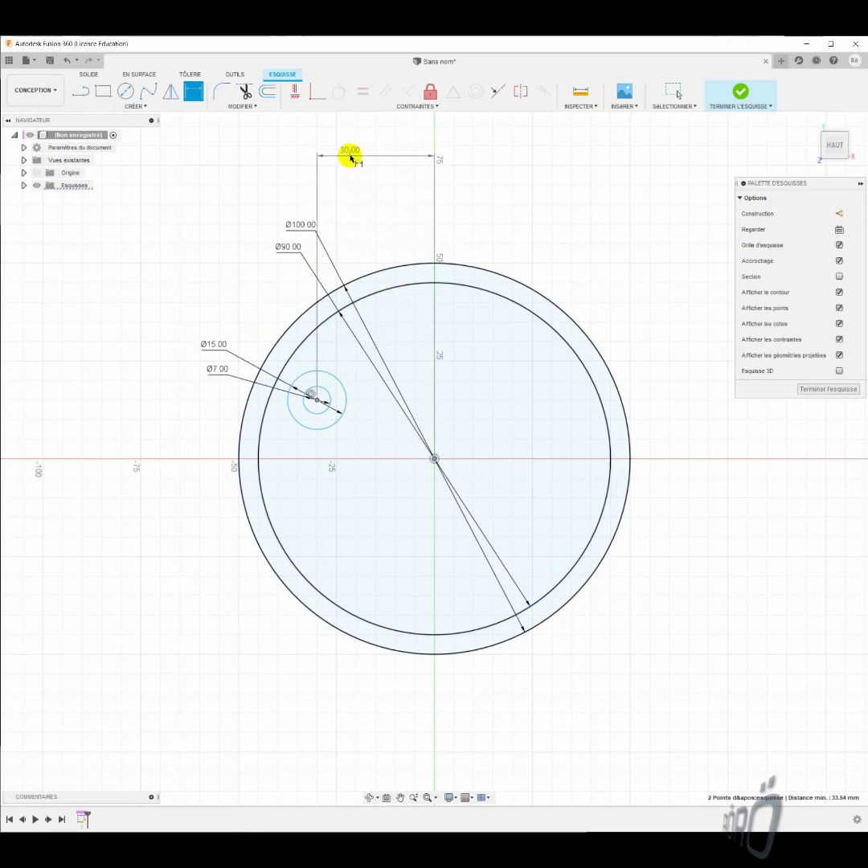
left_click(350, 159)
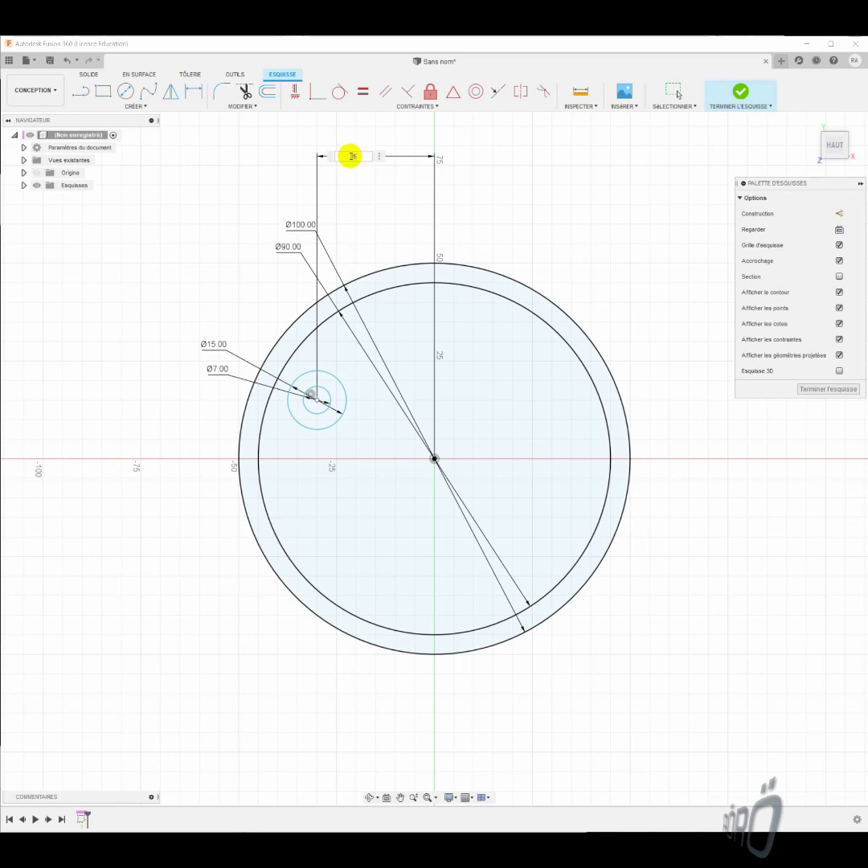
key("Return")
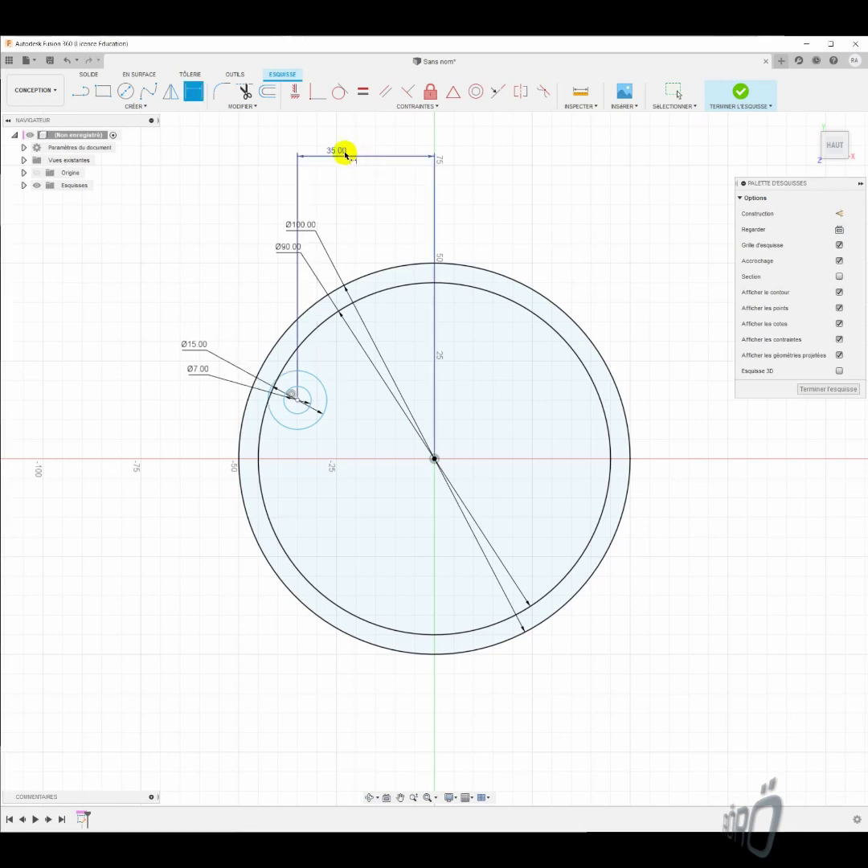
double_click(345, 154)
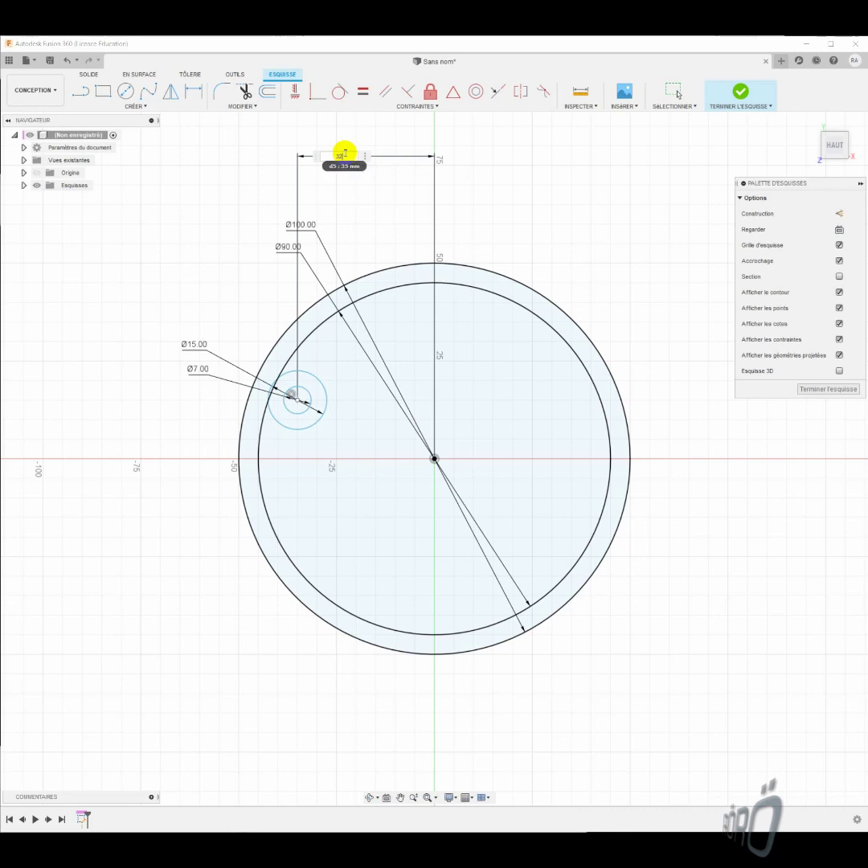
key("Return")
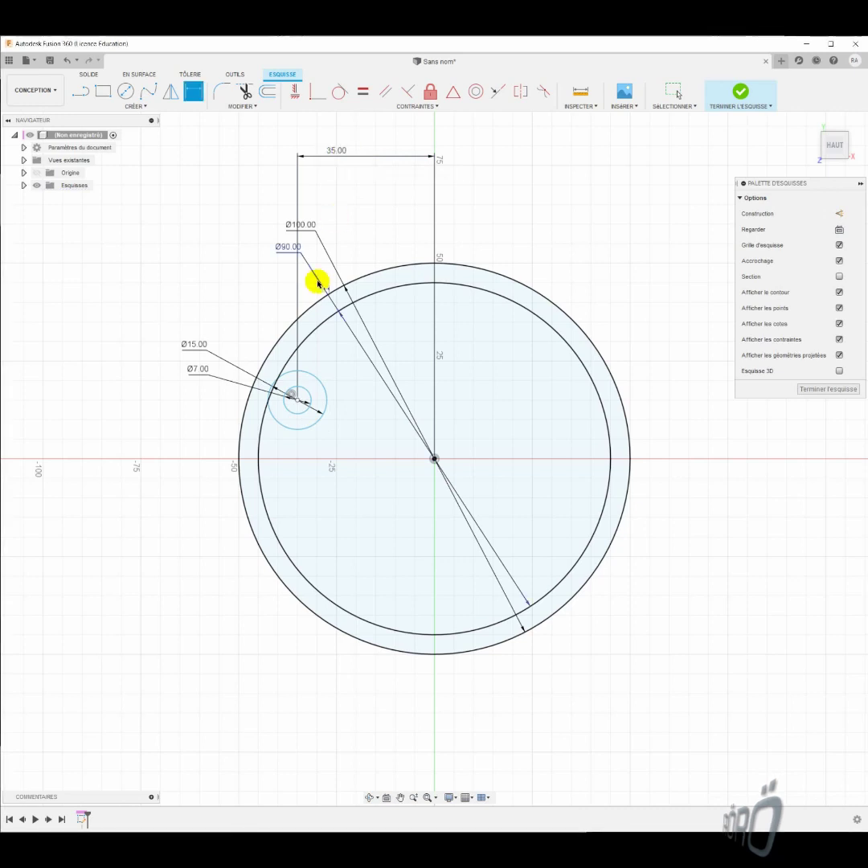
key("Escape")
left_click_drag(330, 157, 334, 490)
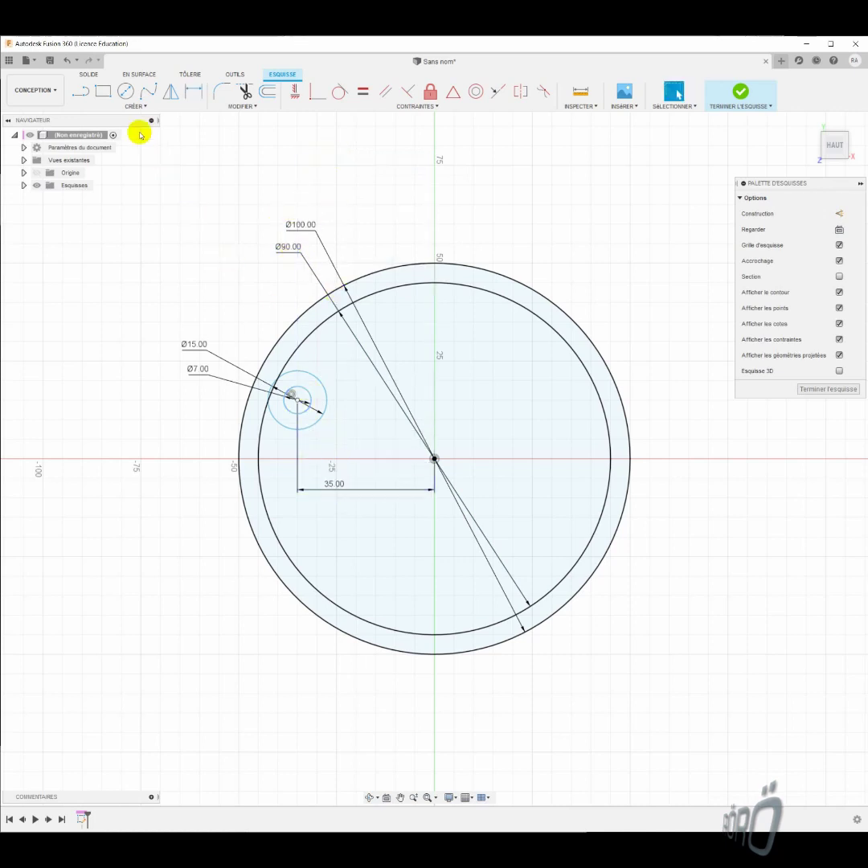
Step: Draw a short vertical line above the Ø15 circle and another down to the Ø90 circle
left_click(82, 94)
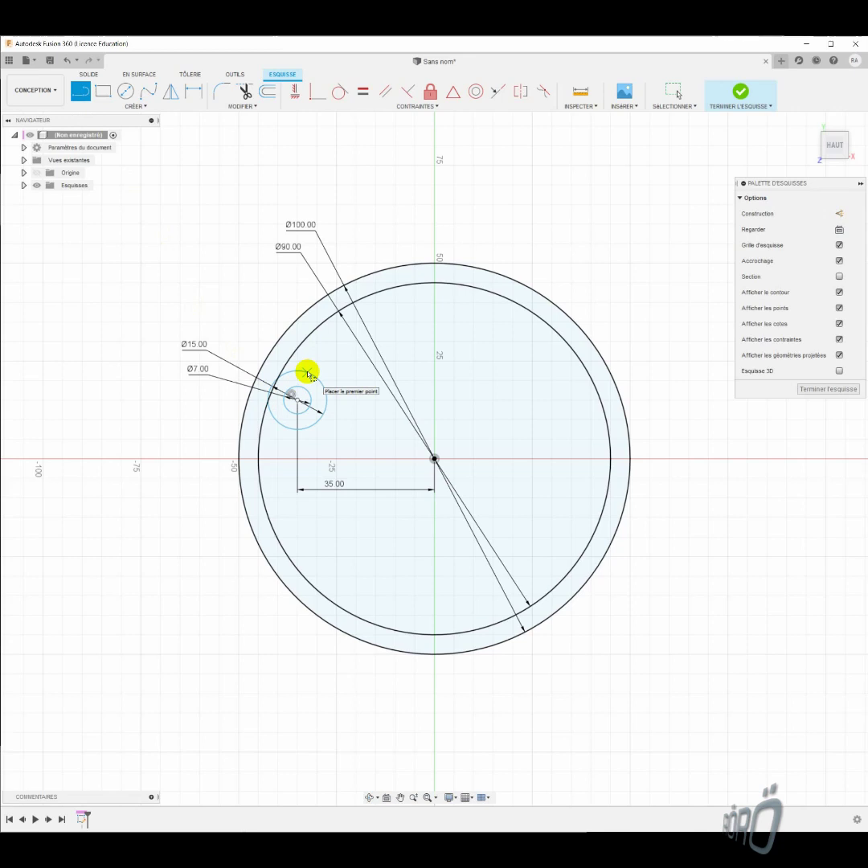
left_click(308, 370)
left_click(308, 336)
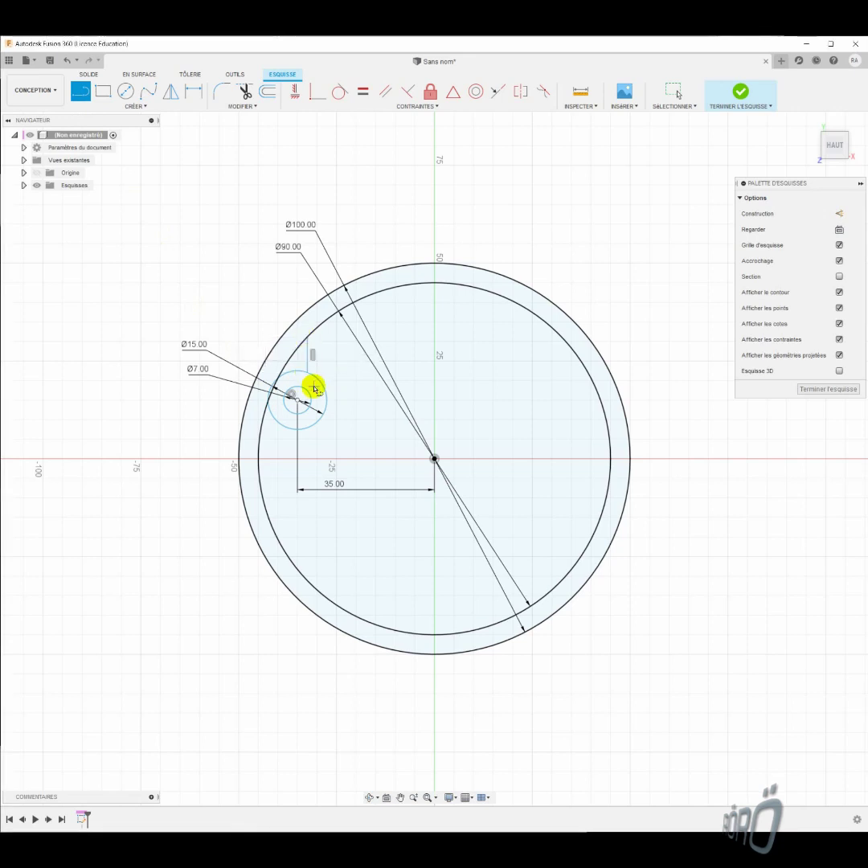
left_click(308, 429)
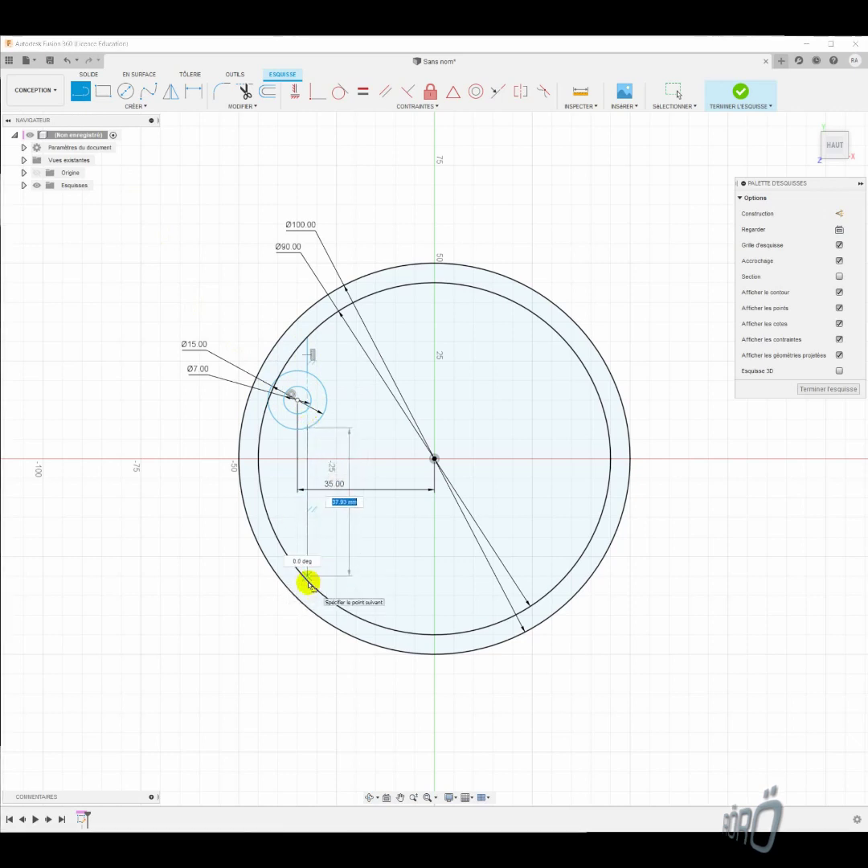
scroll(305, 583, "up", 3)
scroll(309, 562, "up", 2)
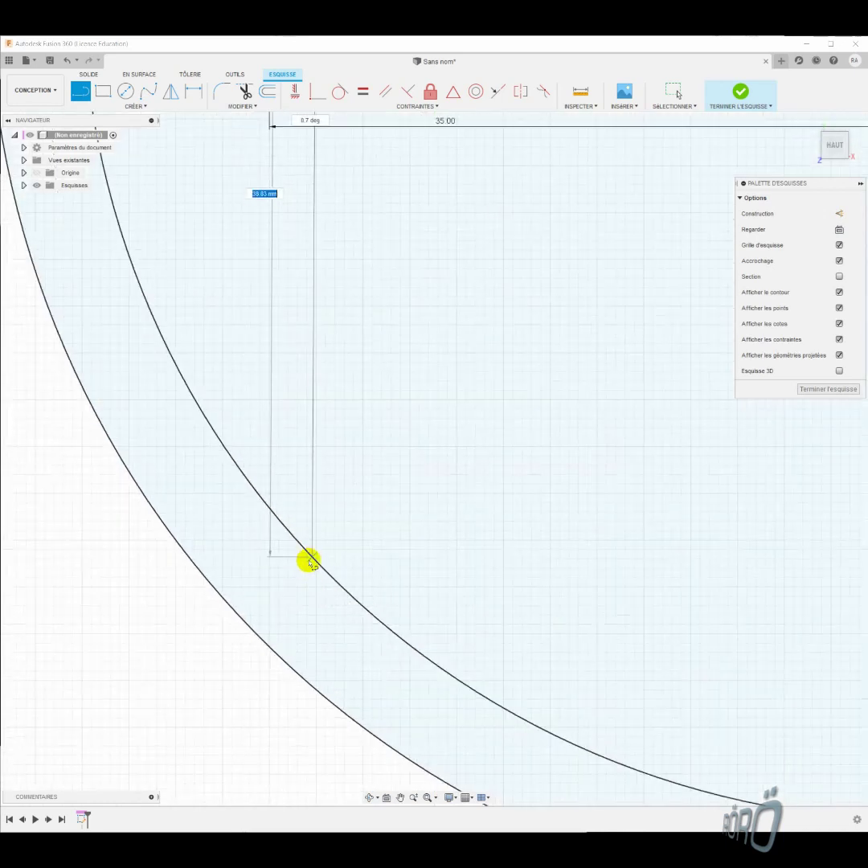
left_click(312, 560)
key("Escape")
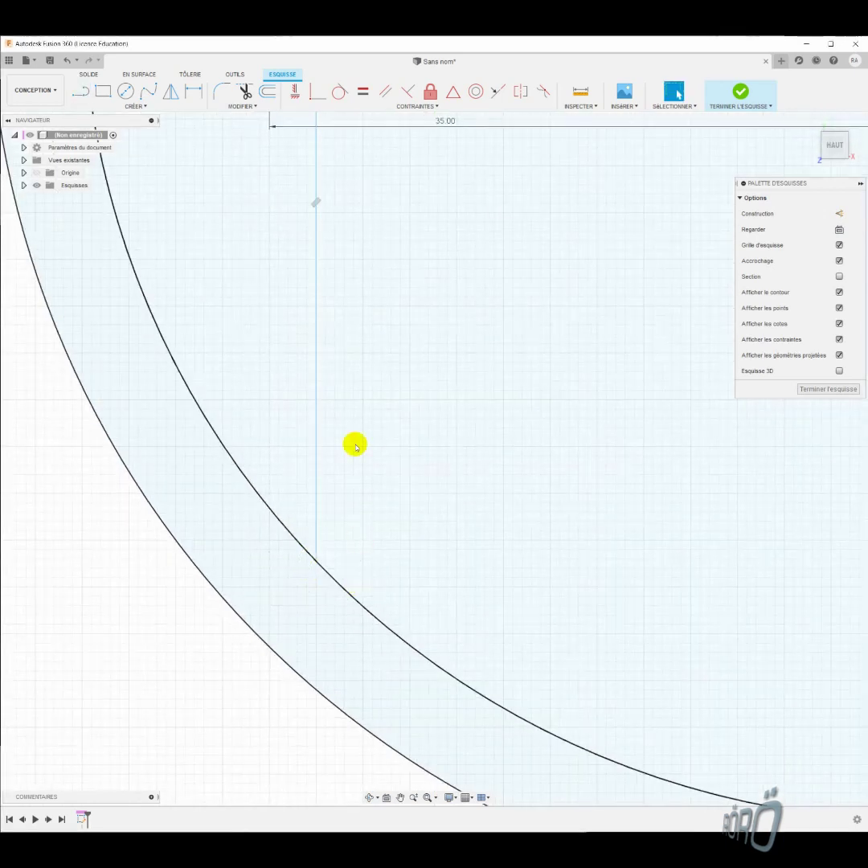
scroll(306, 201, "down", 3)
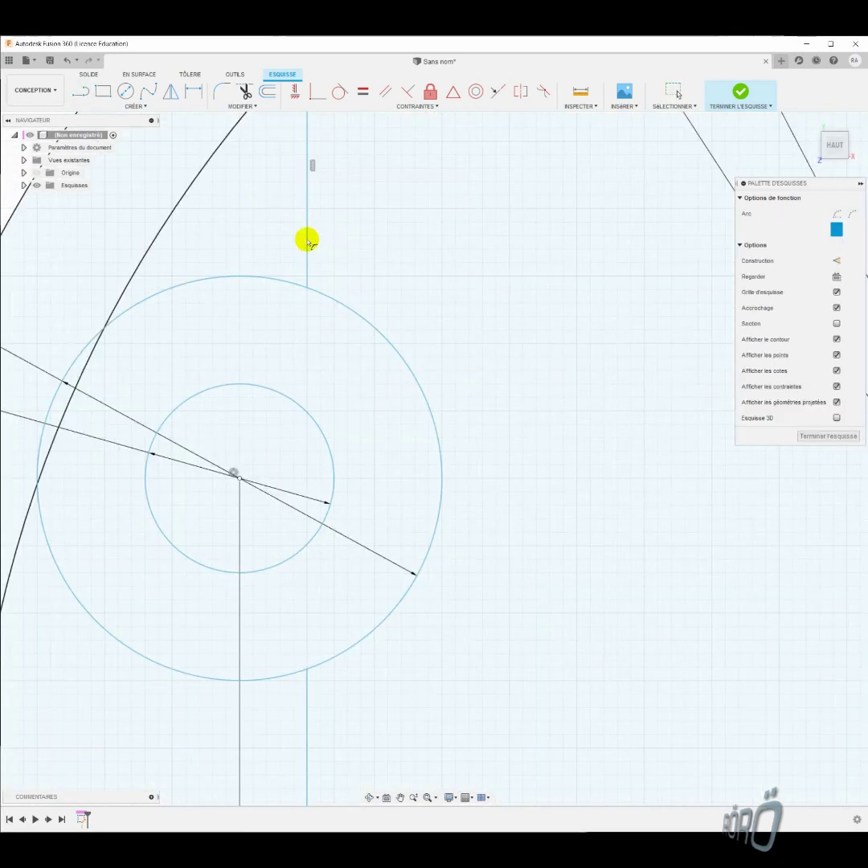
Step: Draw an arc joining the top vertical line to the lug circle
left_click(135, 106)
mouse_move(136, 152)
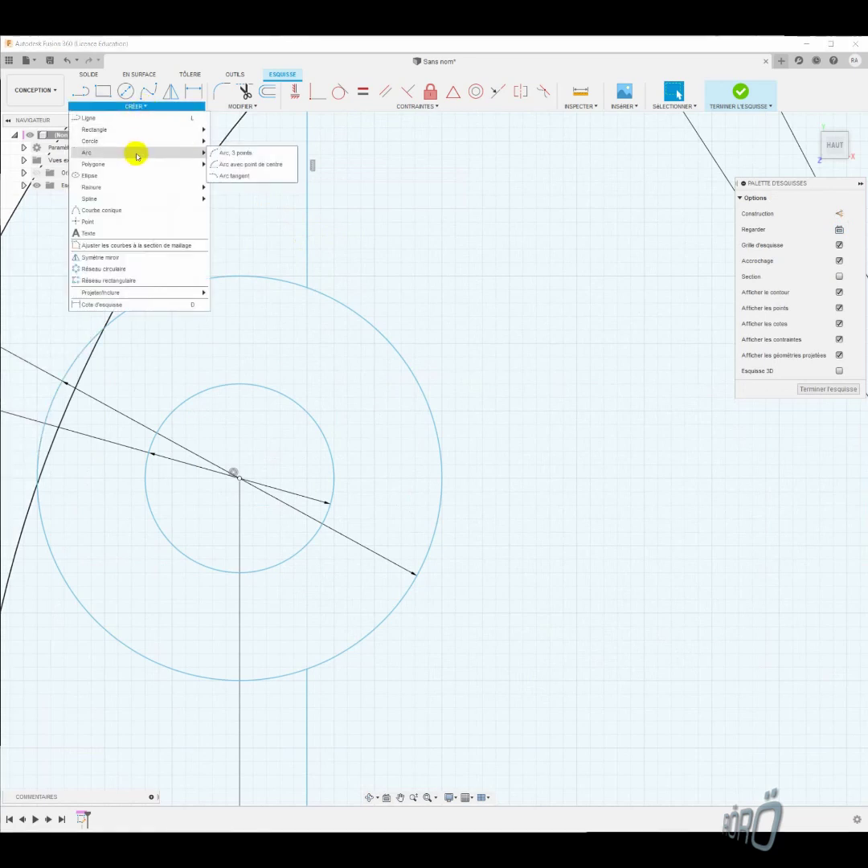
left_click(237, 154)
left_click(307, 247)
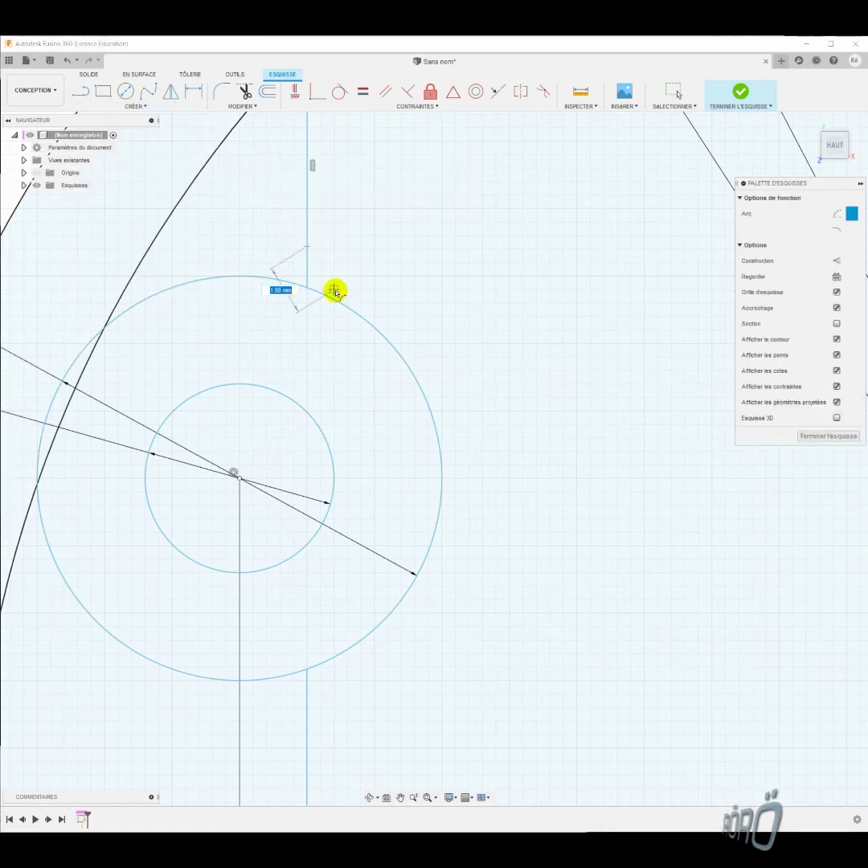
left_click(348, 306)
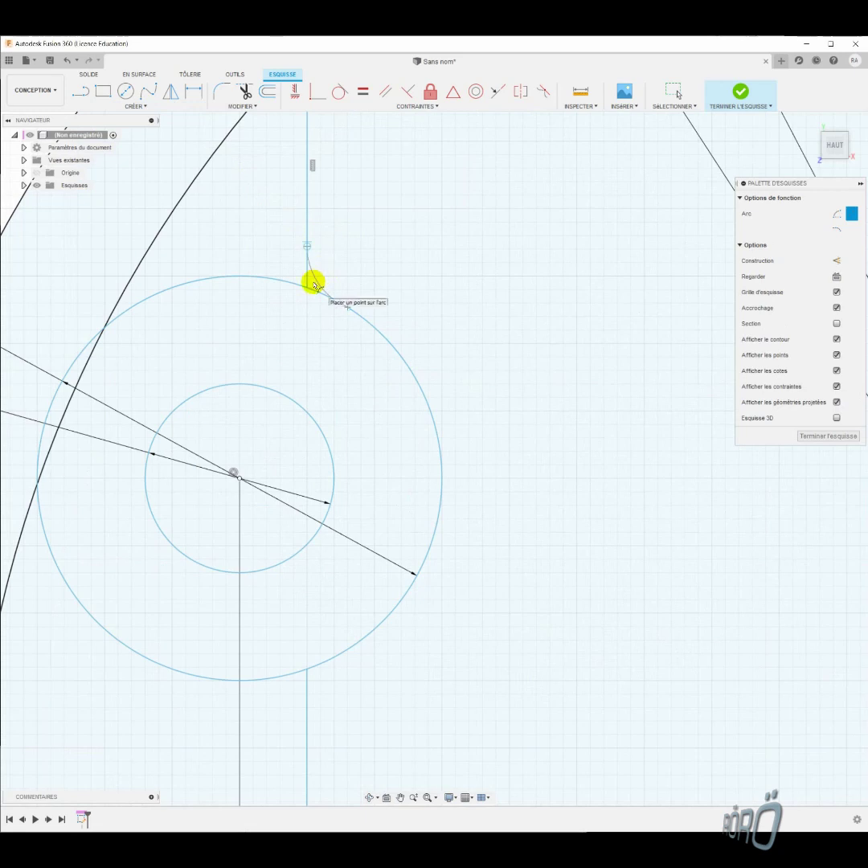
left_click(313, 283)
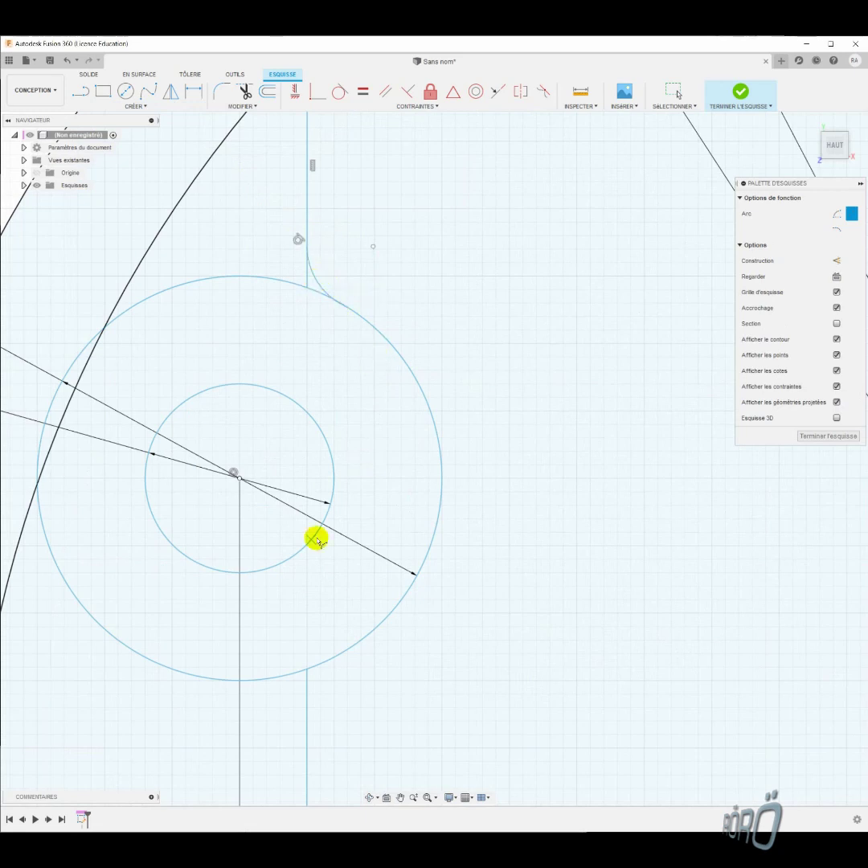
Step: Replace a misdrawn lower arc with a three-point arc from the lug circle to the vertical line
left_click(331, 664)
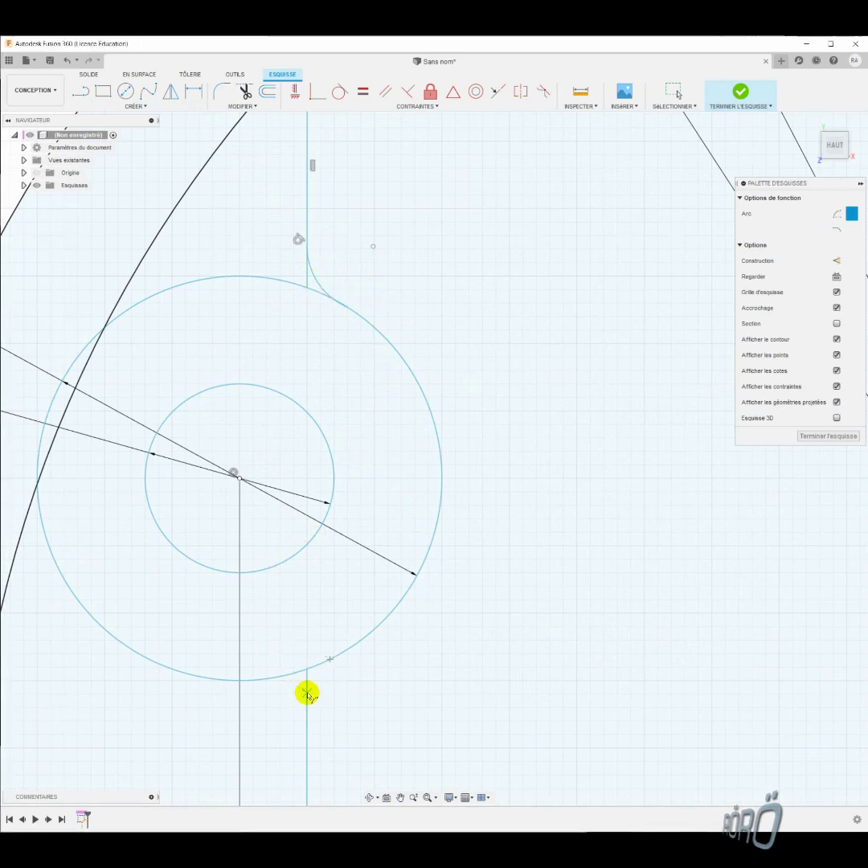
left_click(322, 680)
key("Escape")
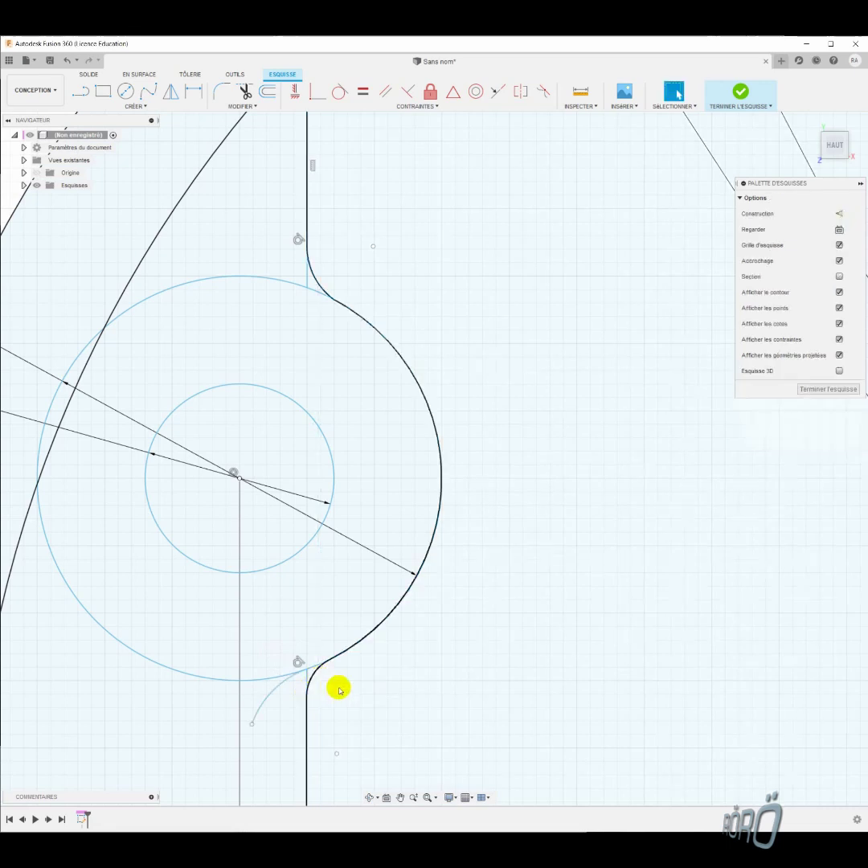
key("Delete")
left_click(135, 105)
mouse_move(120, 152)
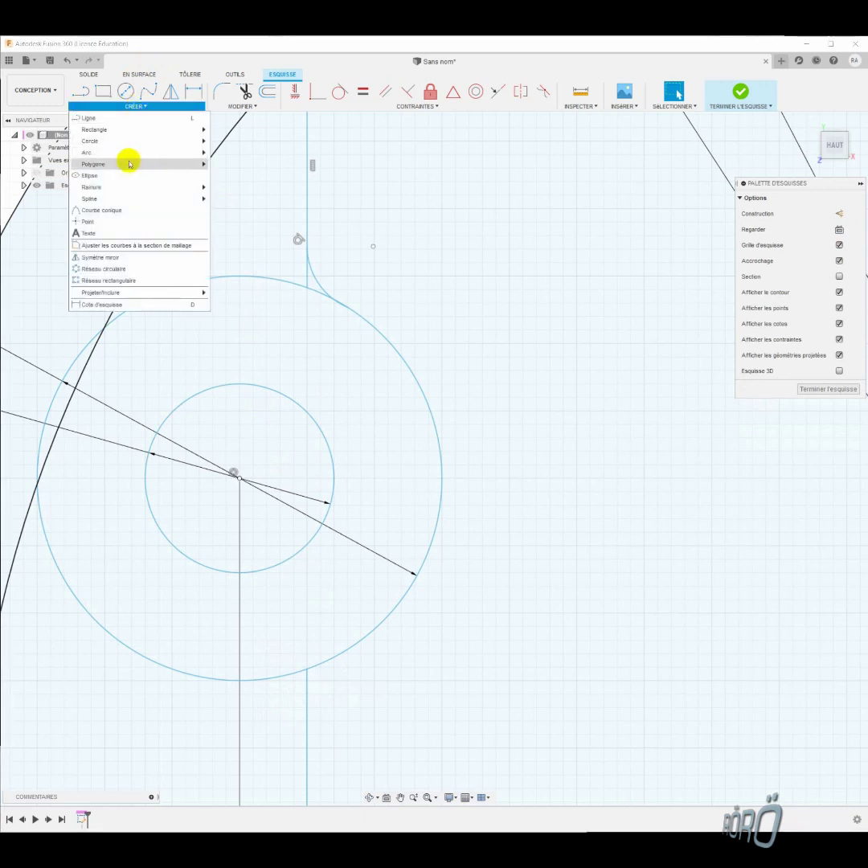
left_click(220, 153)
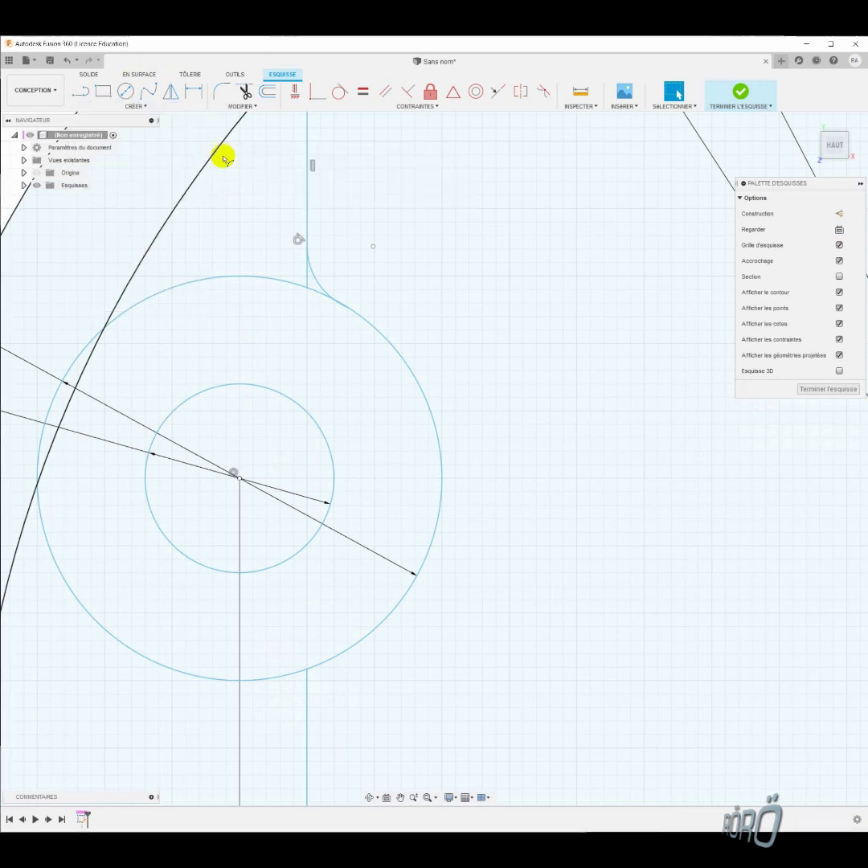
left_click(331, 661)
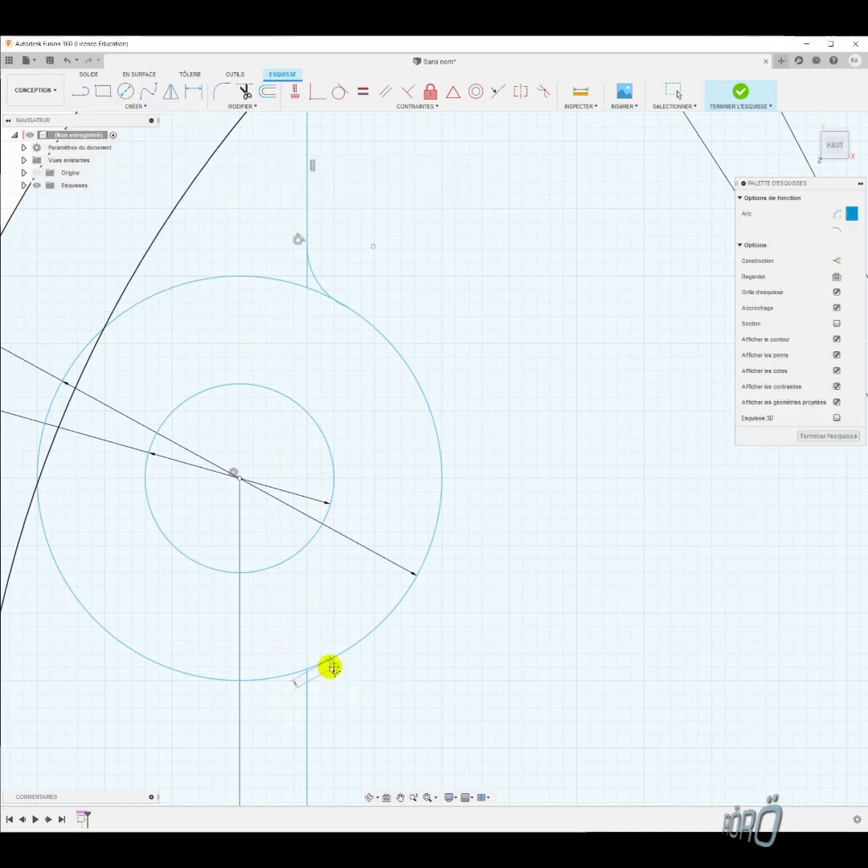
left_click(308, 702)
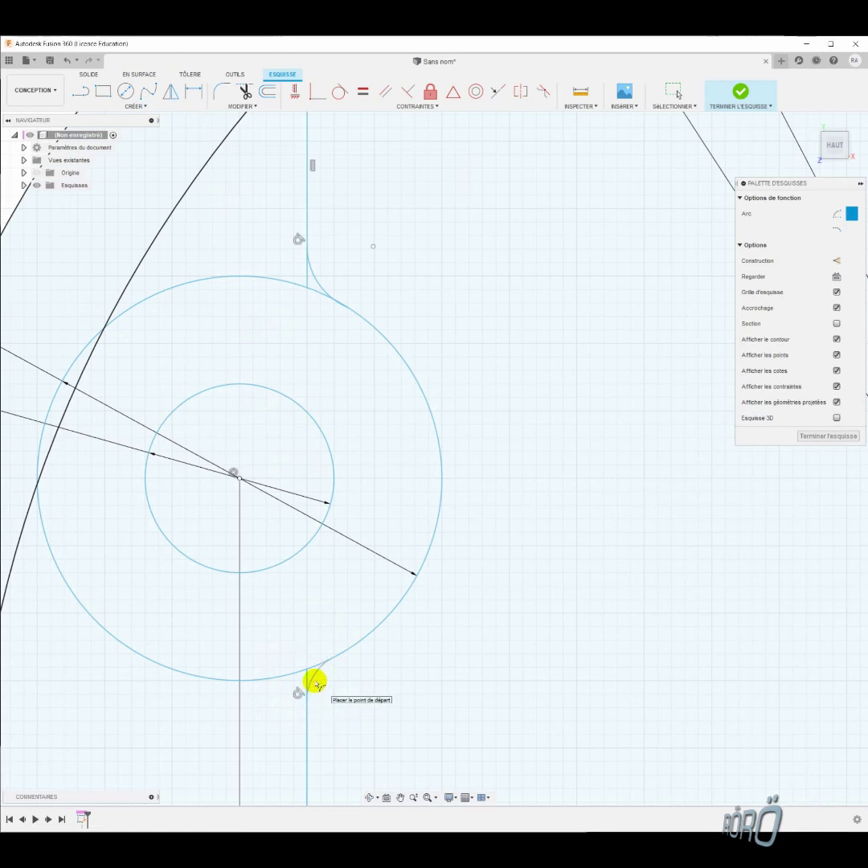
left_click(245, 90)
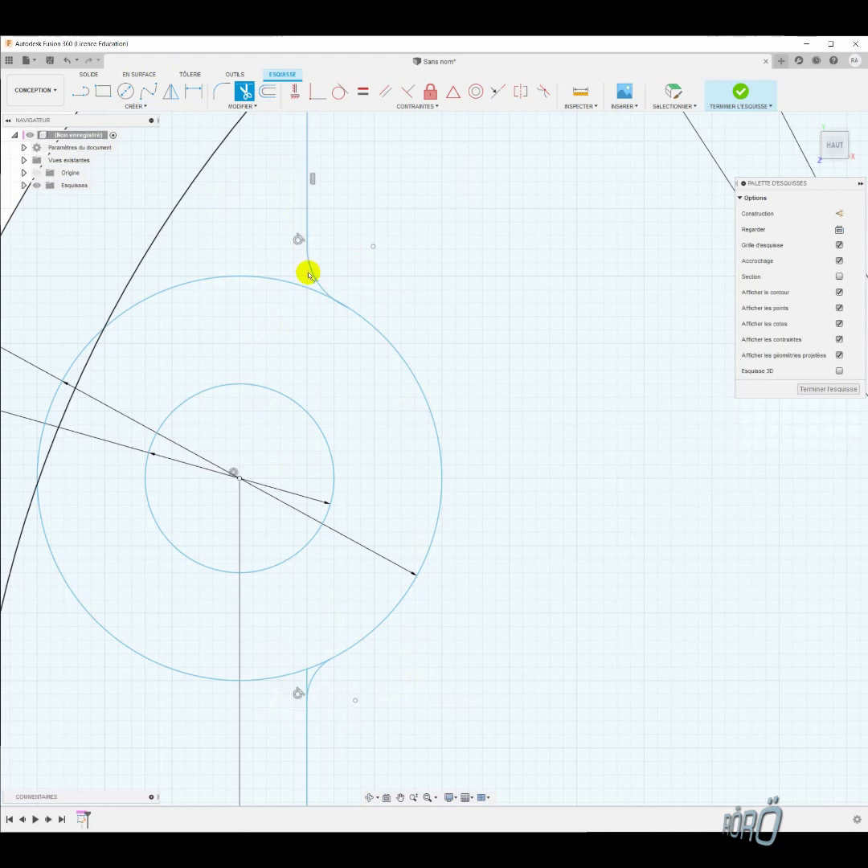
Step: Trim the vertical line stub and the upper-left and lower-left arcs of the Ø15 circle
left_click(305, 677)
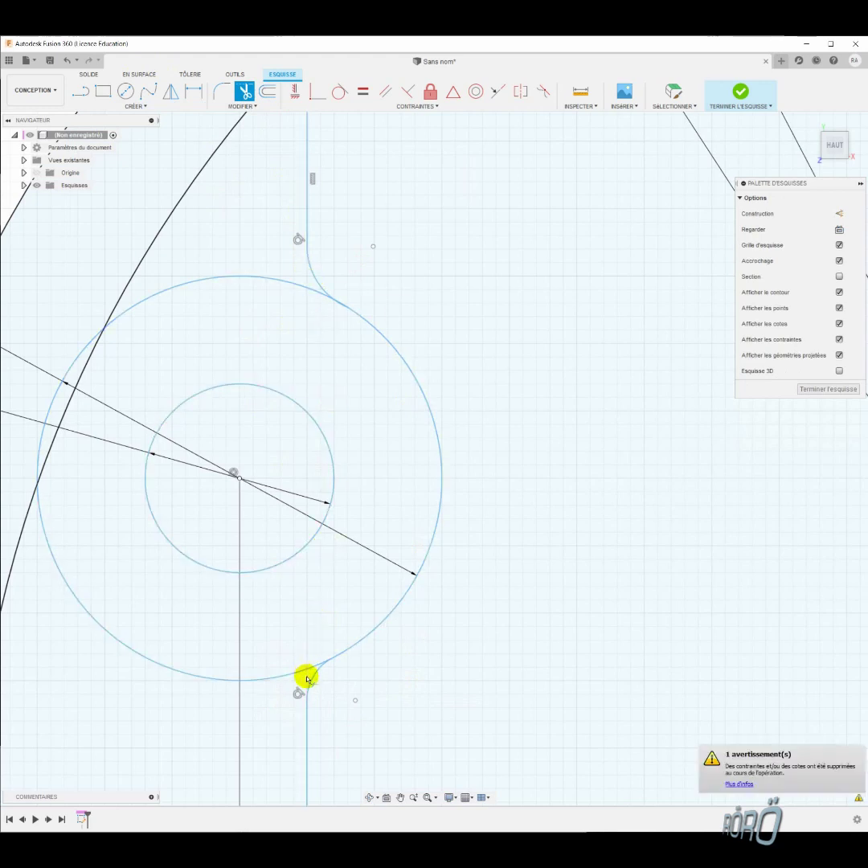
scroll(403, 667, "down", 2)
scroll(404, 668, "down", 1)
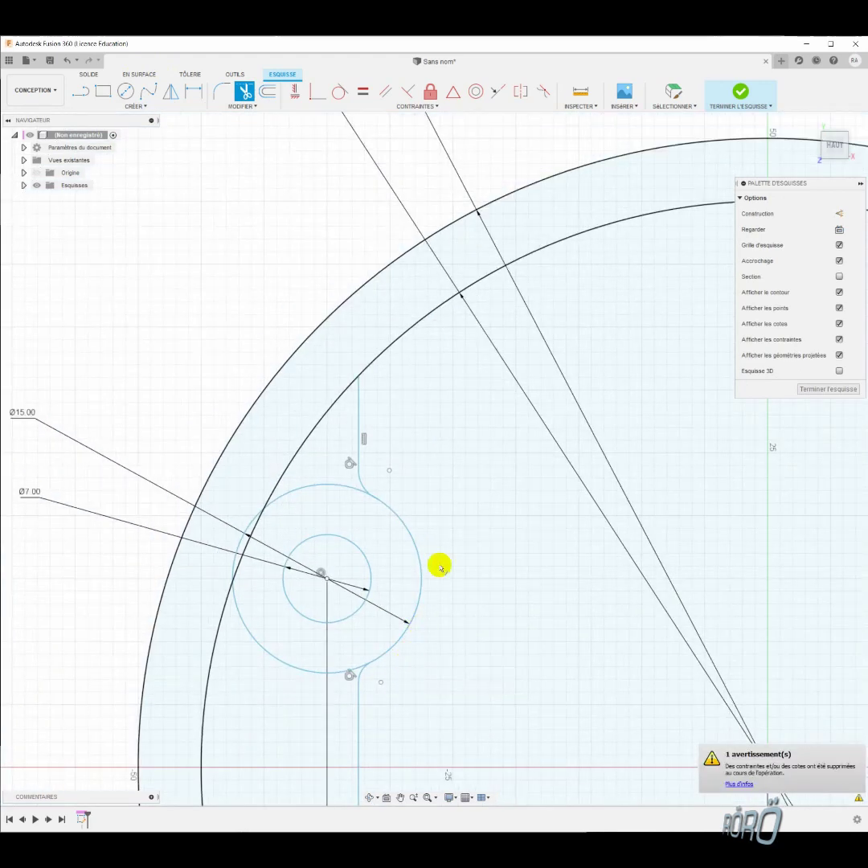
scroll(455, 476, "down", 1)
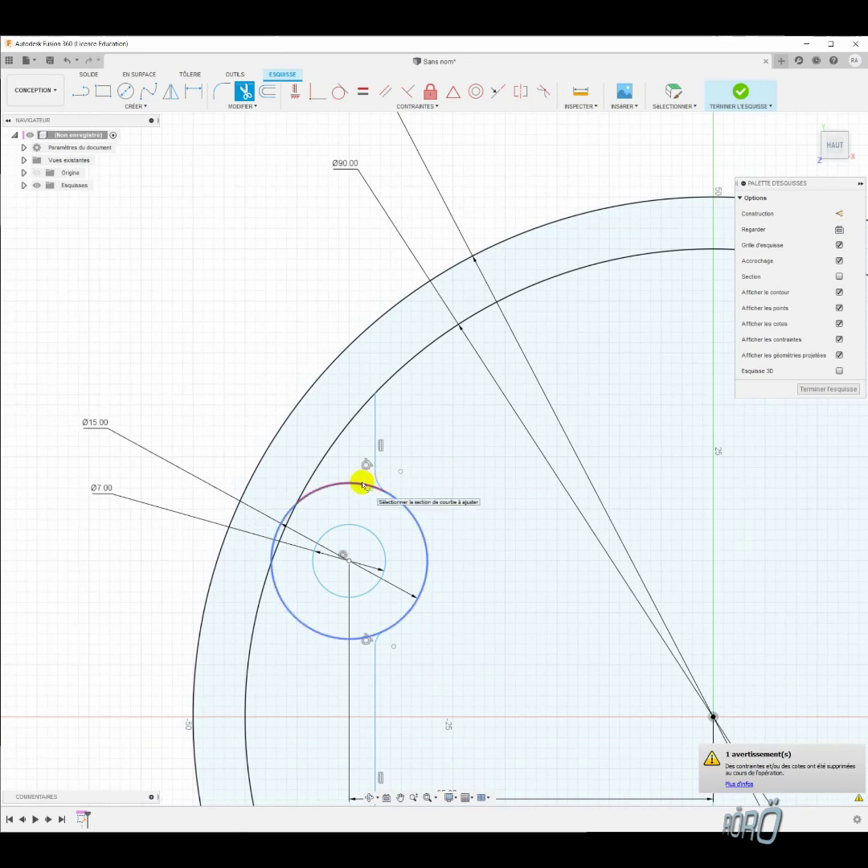
left_click(363, 485)
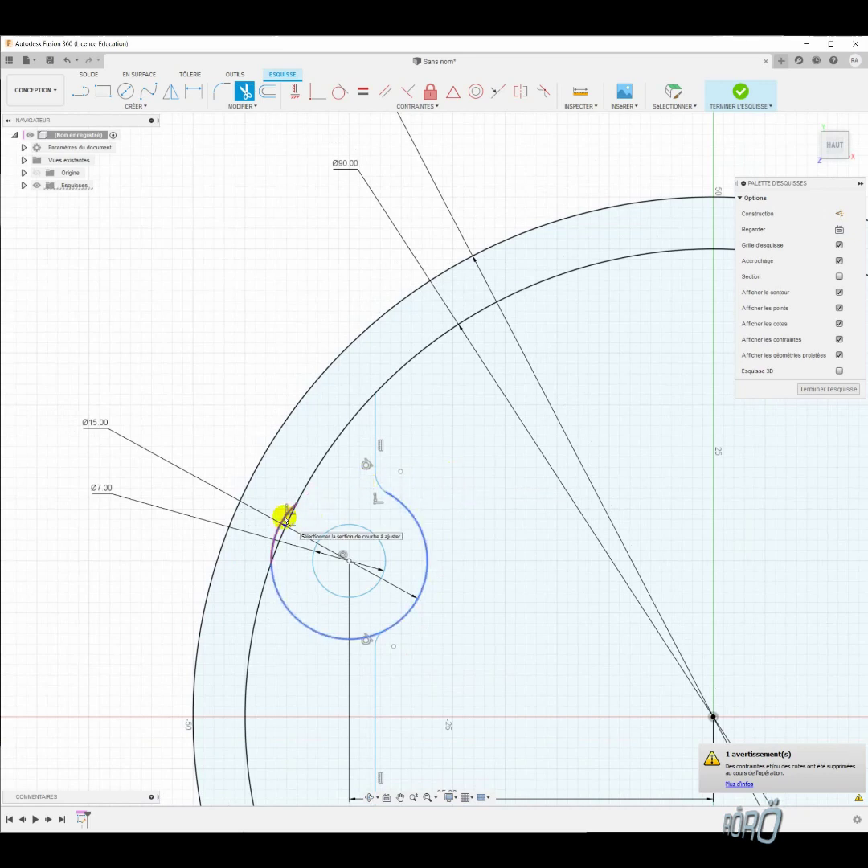
left_click(284, 603)
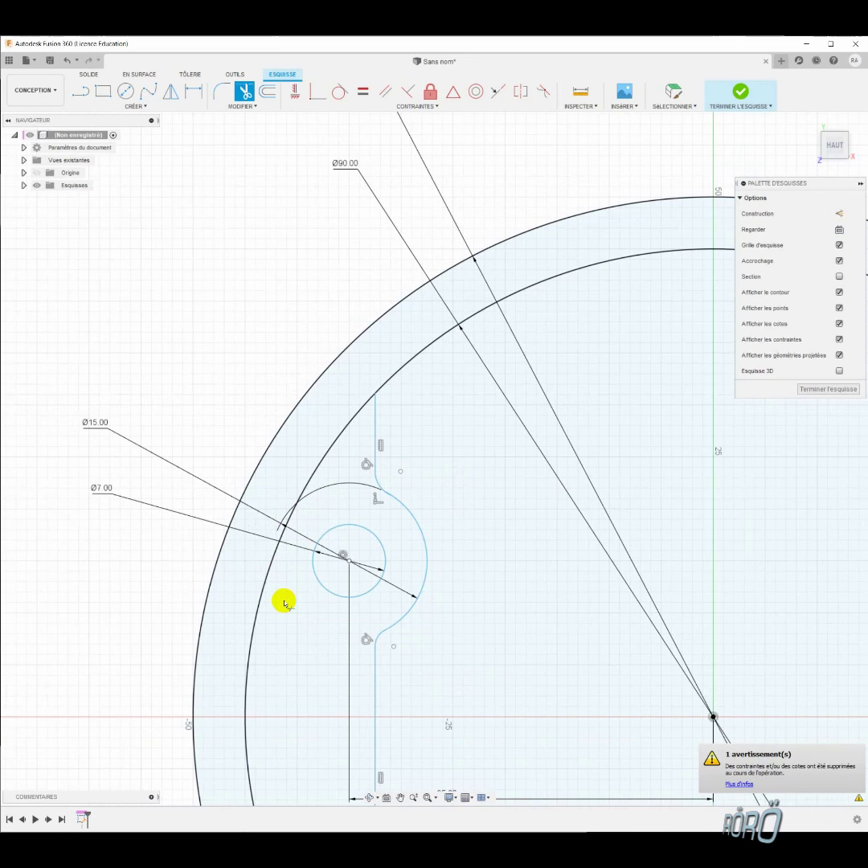
scroll(482, 609, "down", 2)
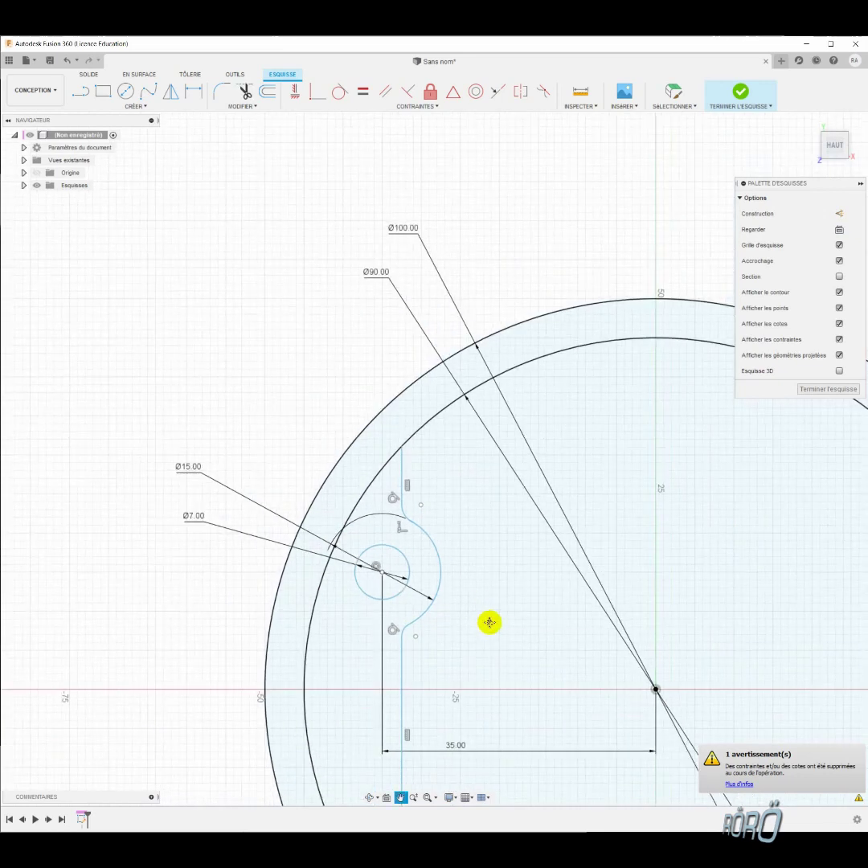
Step: Dimension the lower vertical line 32.50 mm horizontally from the disc centre
middle_click_drag(491, 622, 350, 453)
scroll(351, 453, "down", 1)
key("Escape")
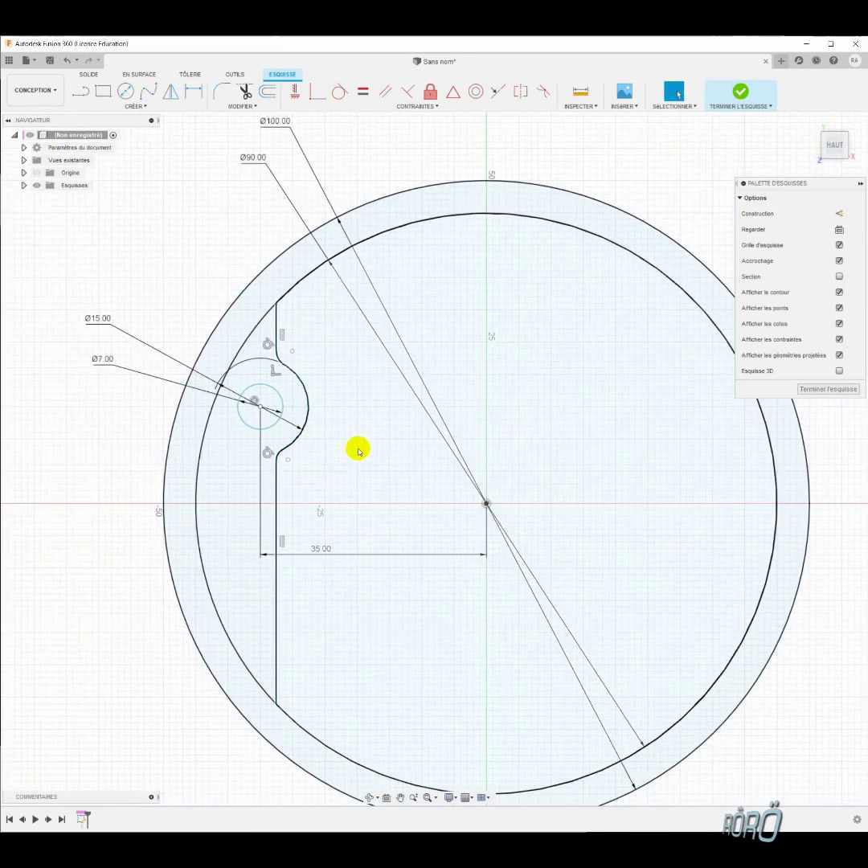
key("d")
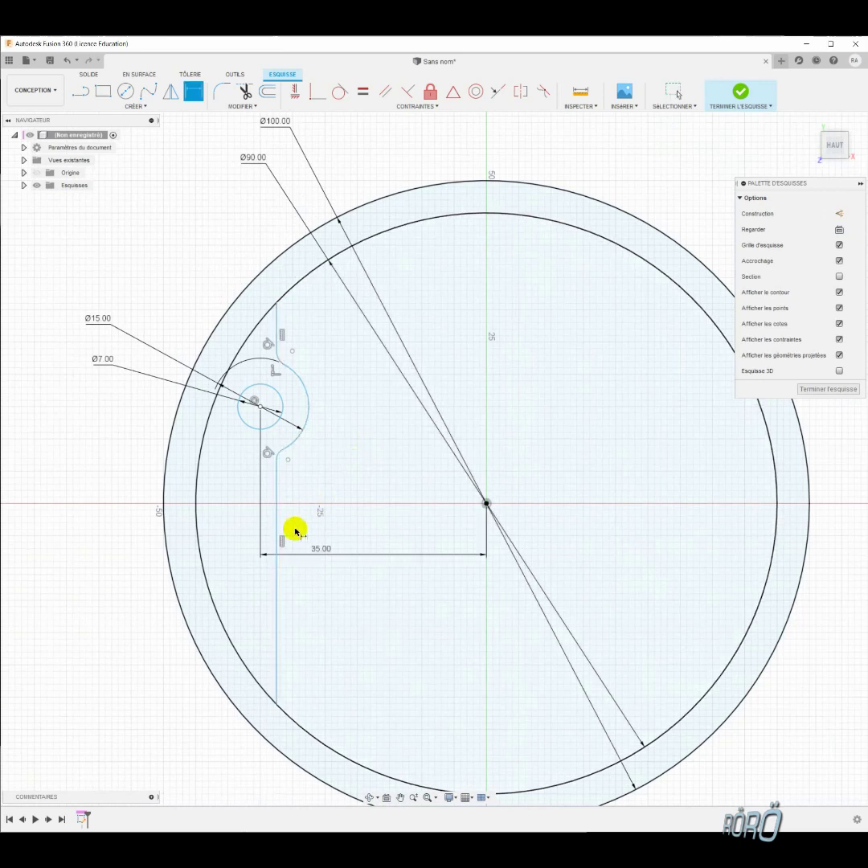
left_click(277, 574)
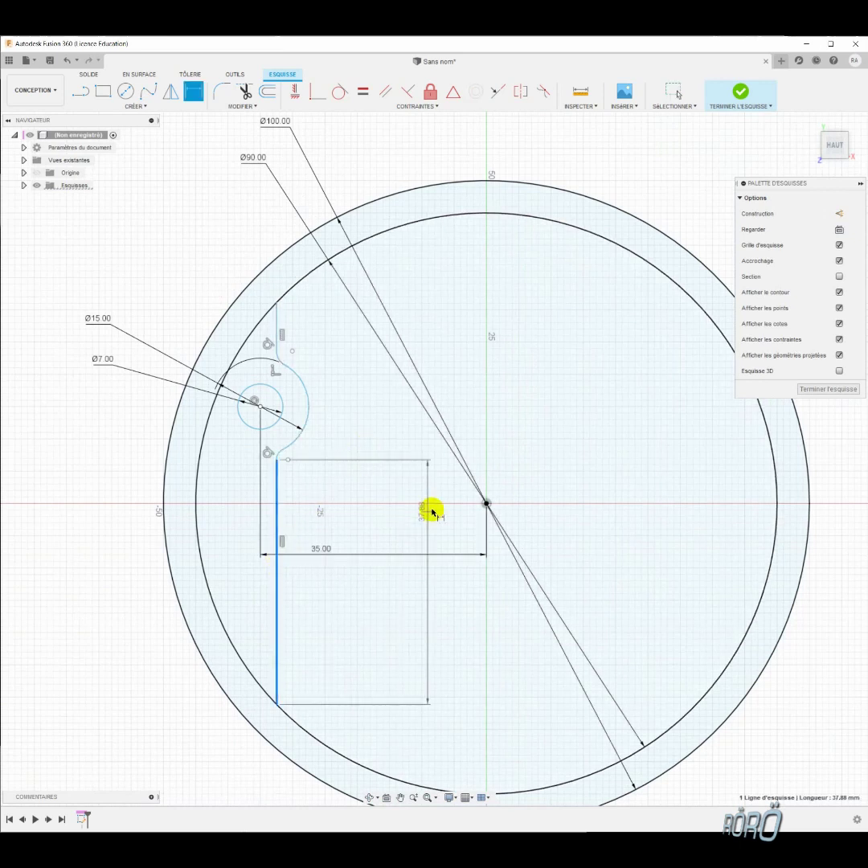
left_click(485, 504)
left_click(385, 589)
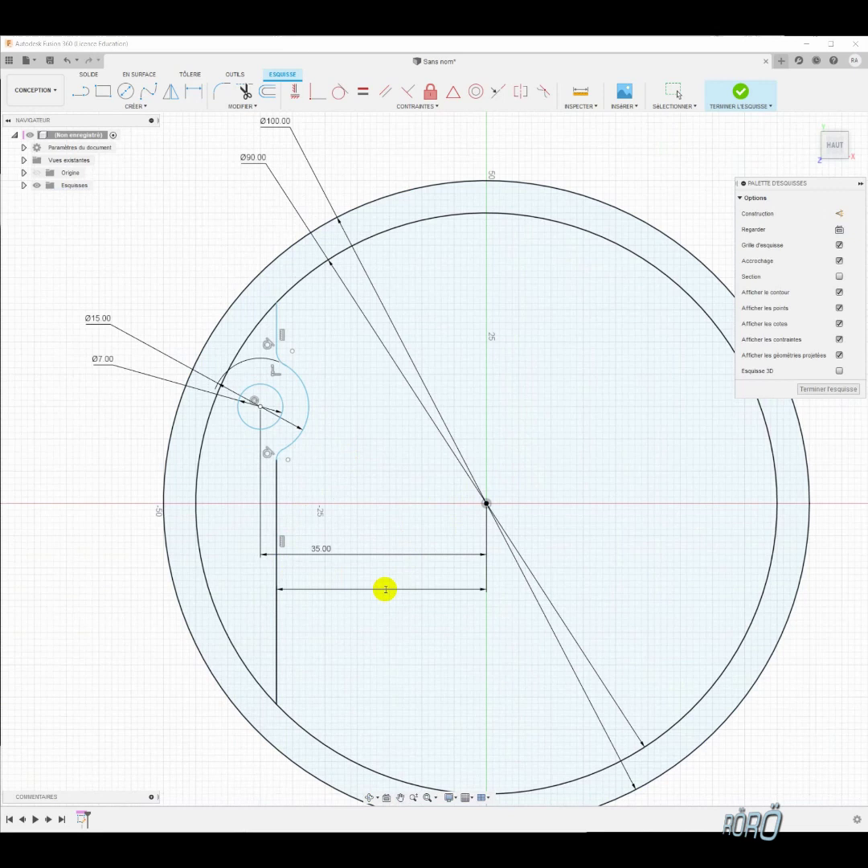
key("Return")
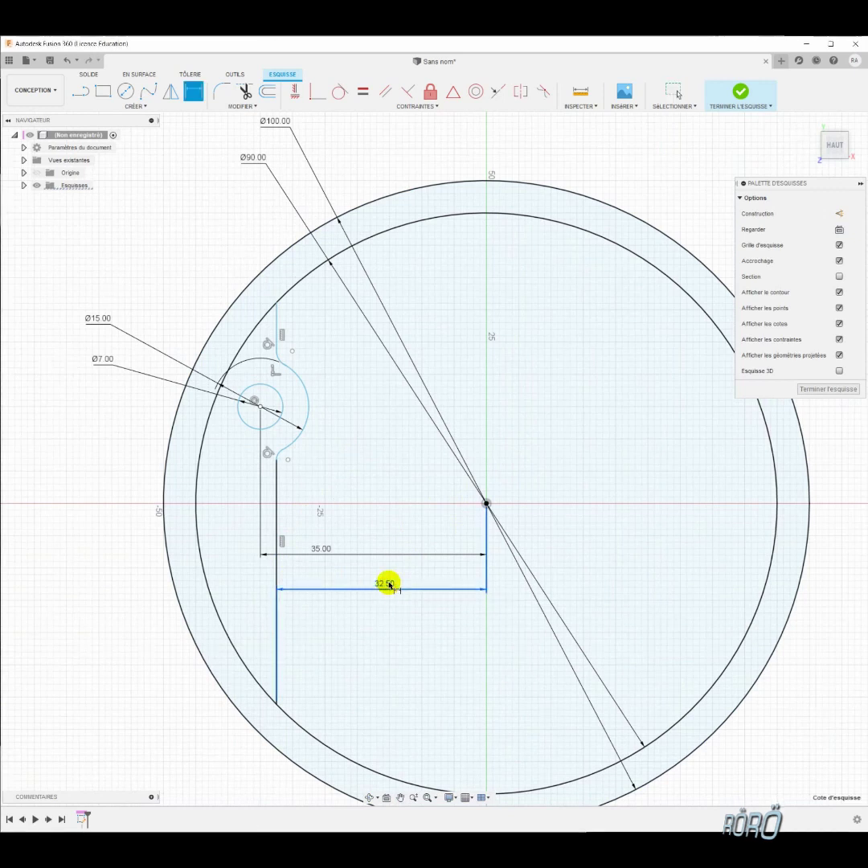
key("Escape")
Step: Dimension the top end of the line 32.50 mm from the centre too
left_click_drag(277, 301, 487, 505)
key("d")
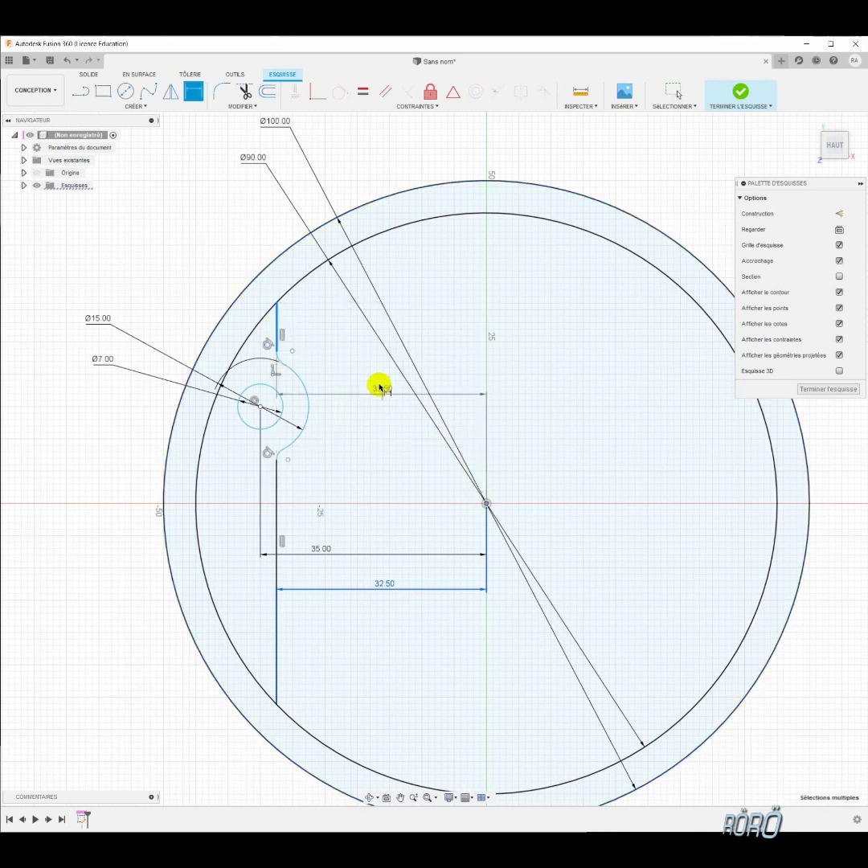
left_click(415, 299)
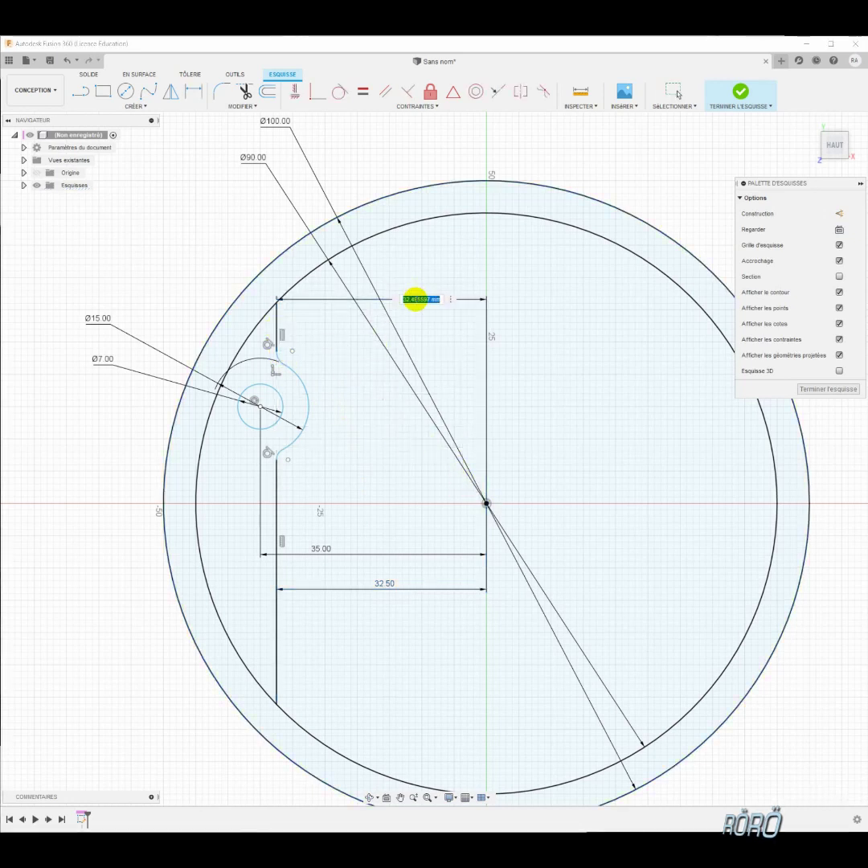
type("32.5")
key("Return")
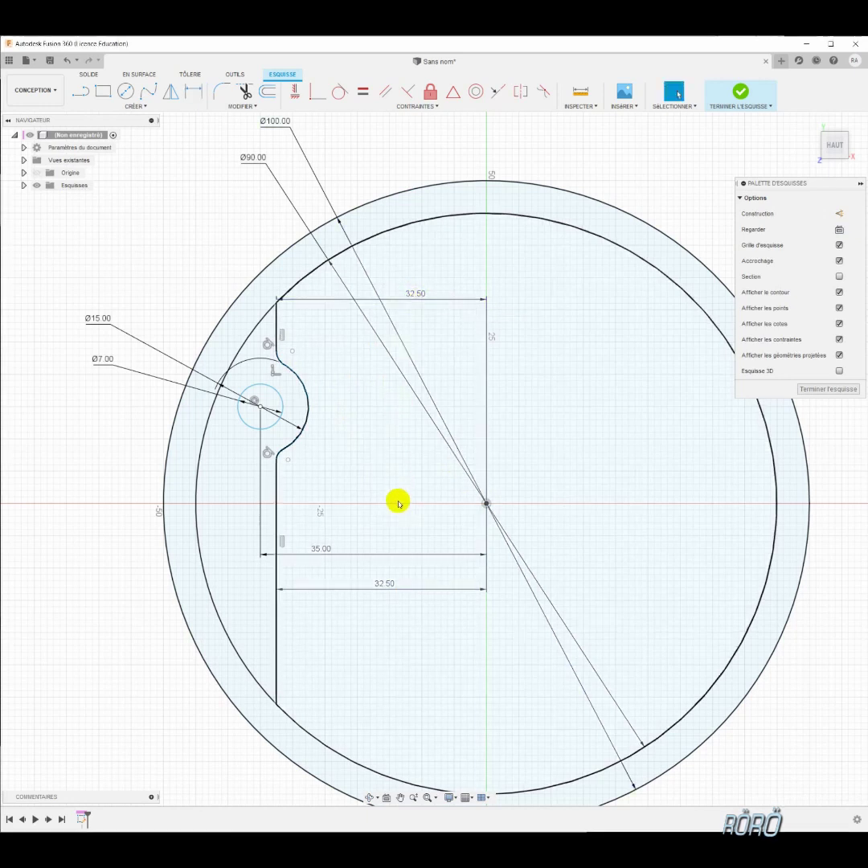
Step: Place the lug hole centre 15 mm vertically from the origin
key("d")
left_click(260, 407)
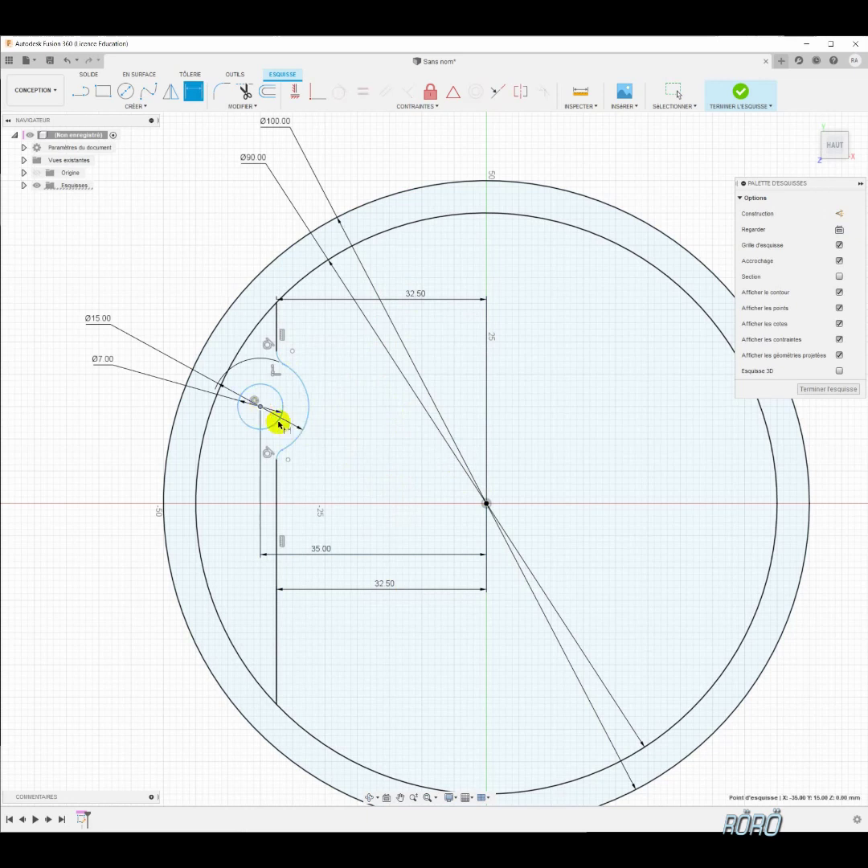
left_click(487, 504)
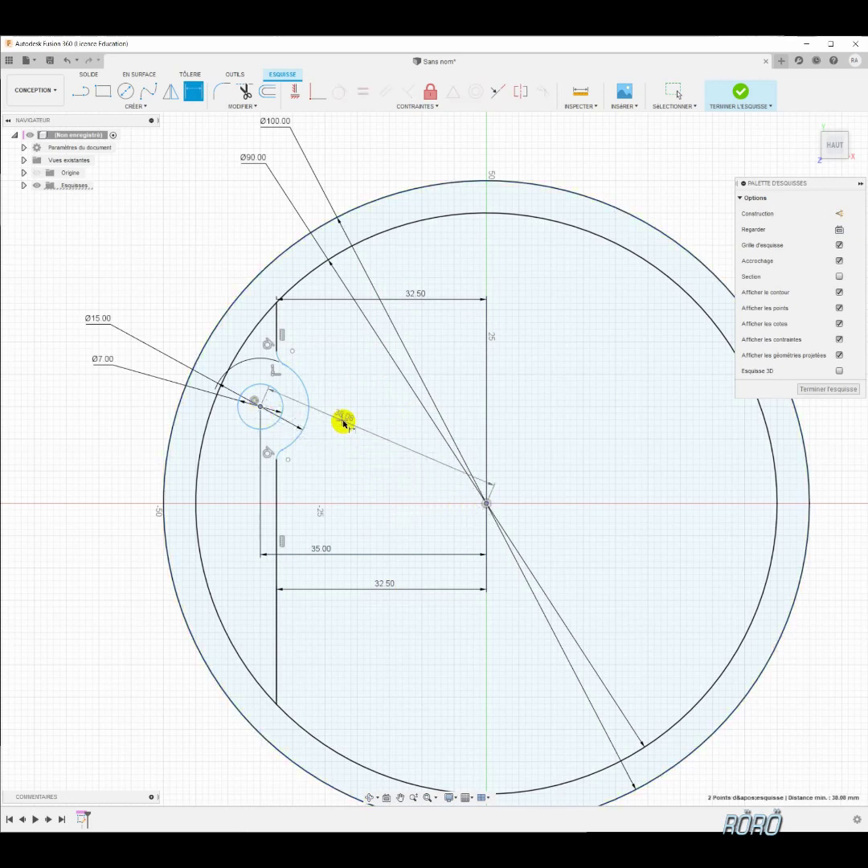
left_click(226, 444)
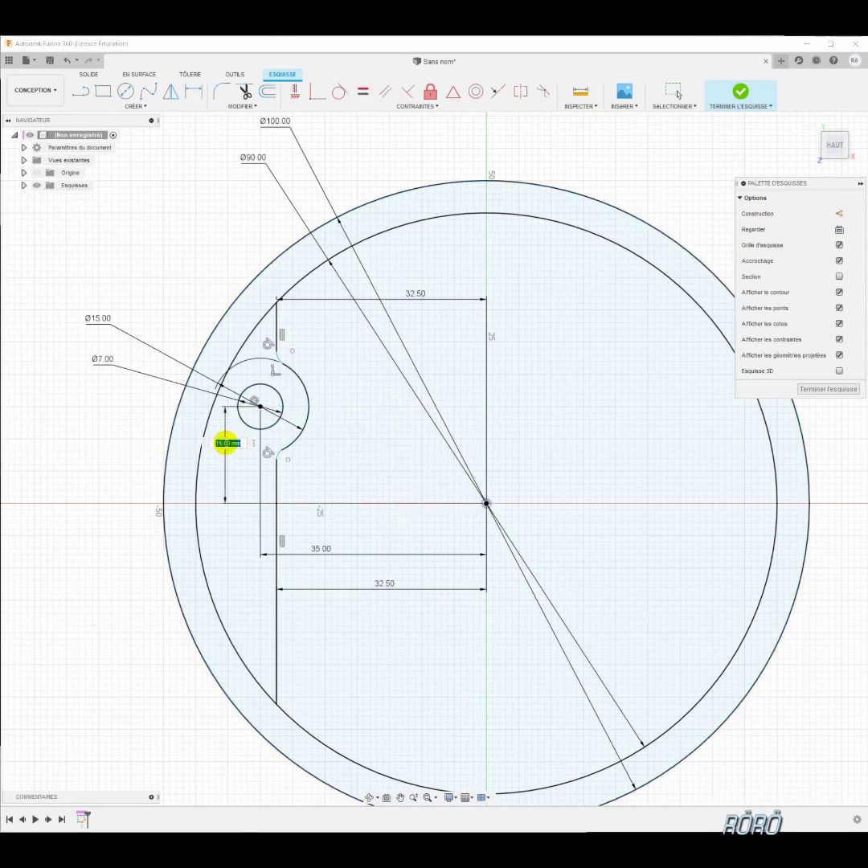
key("Return")
key("Escape")
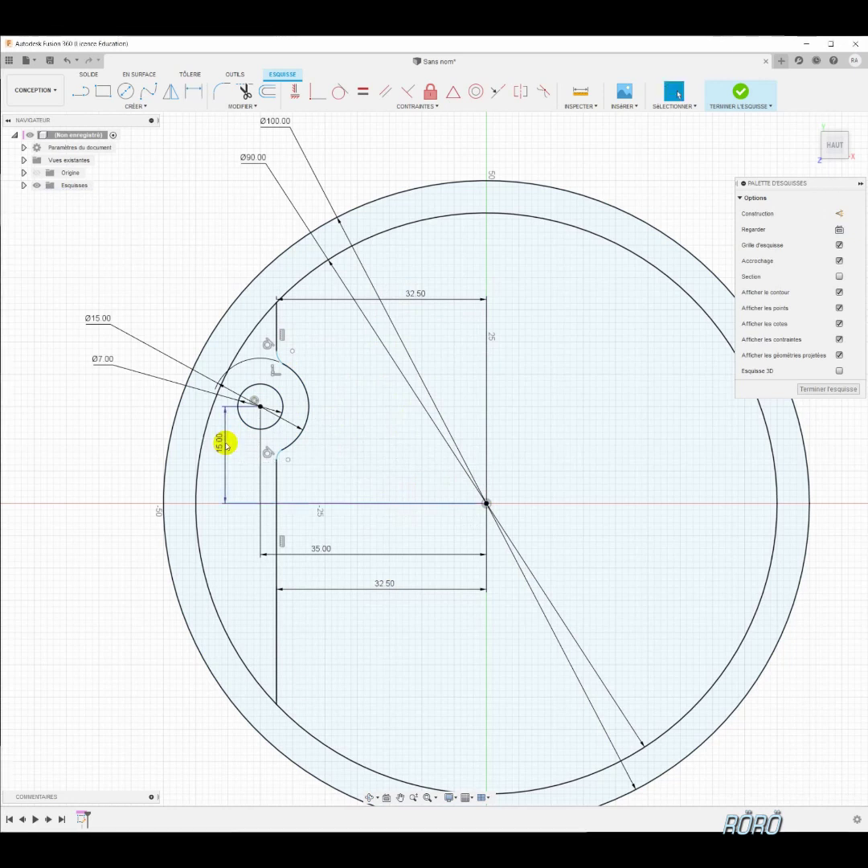
Step: Give the upper fillet arc a 2.5 mm radius
key("d")
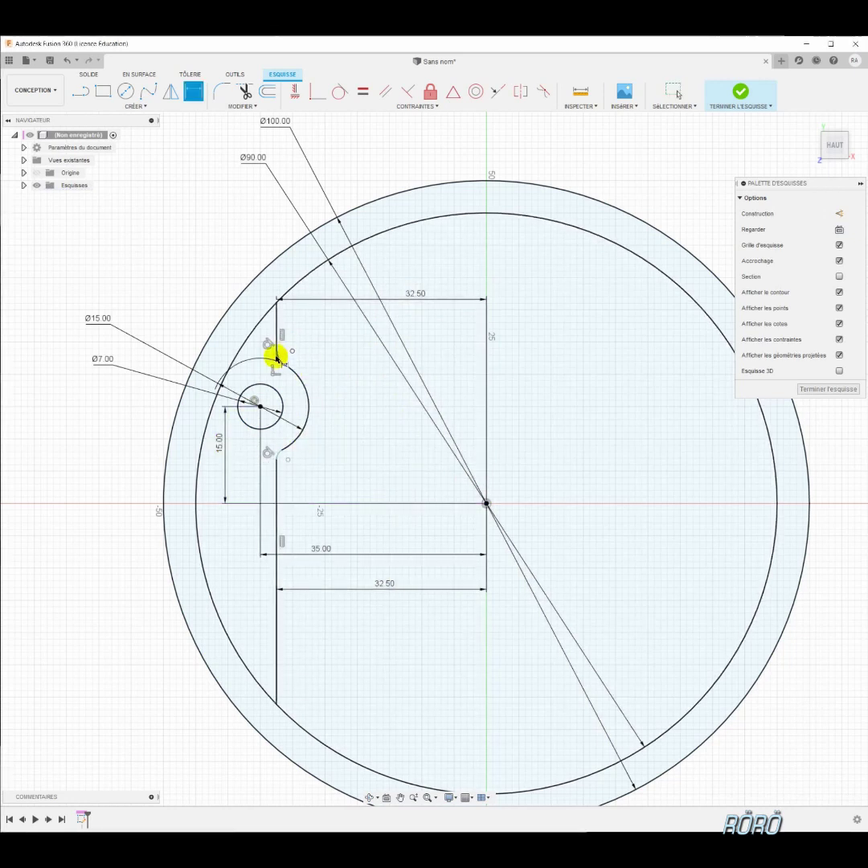
left_click(279, 360)
left_click(308, 353)
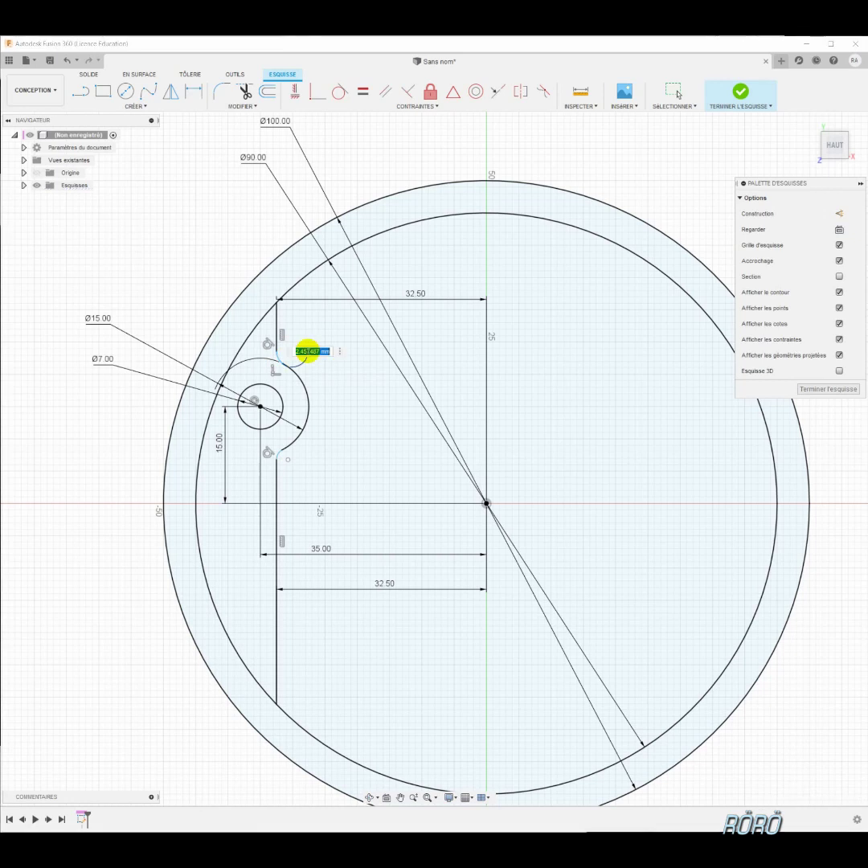
key("Return")
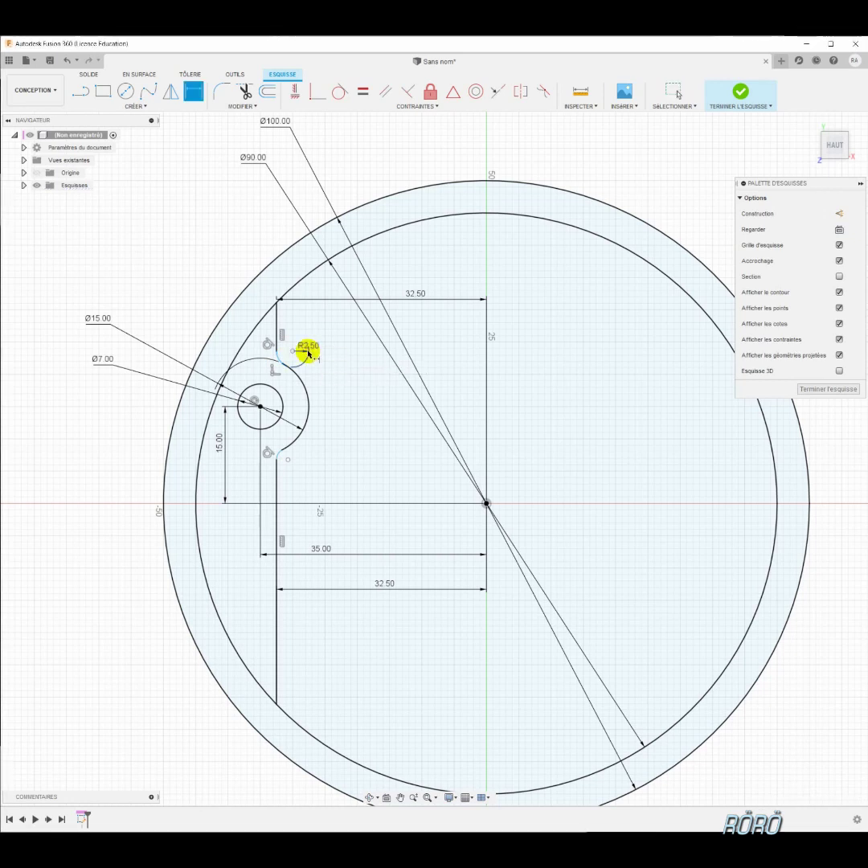
key("Escape")
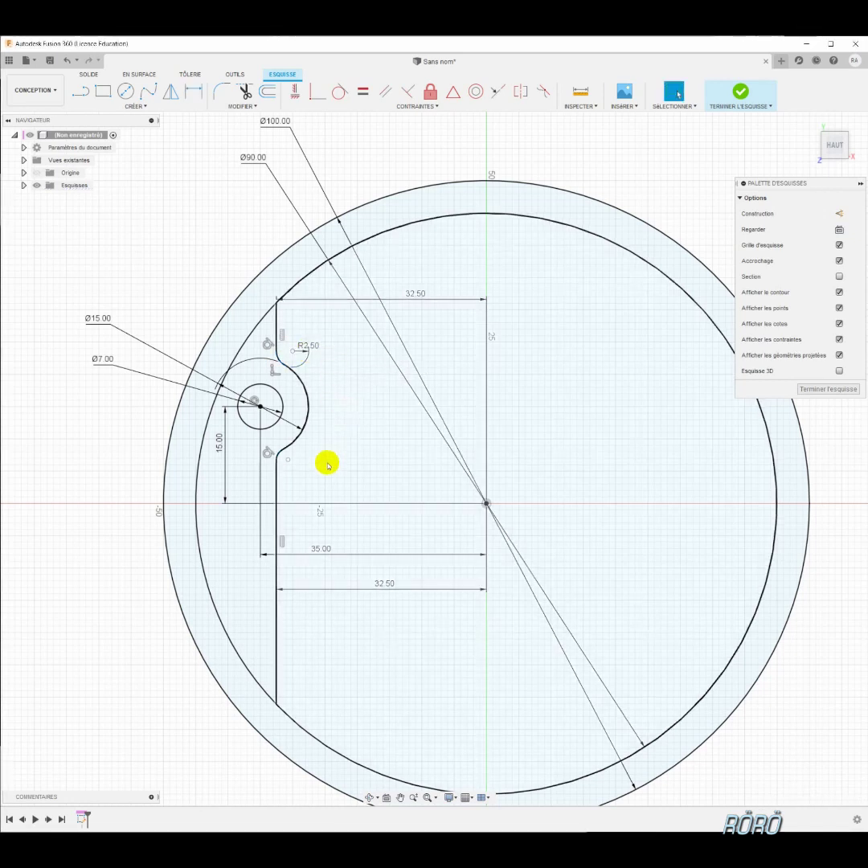
scroll(327, 465, "down", 3)
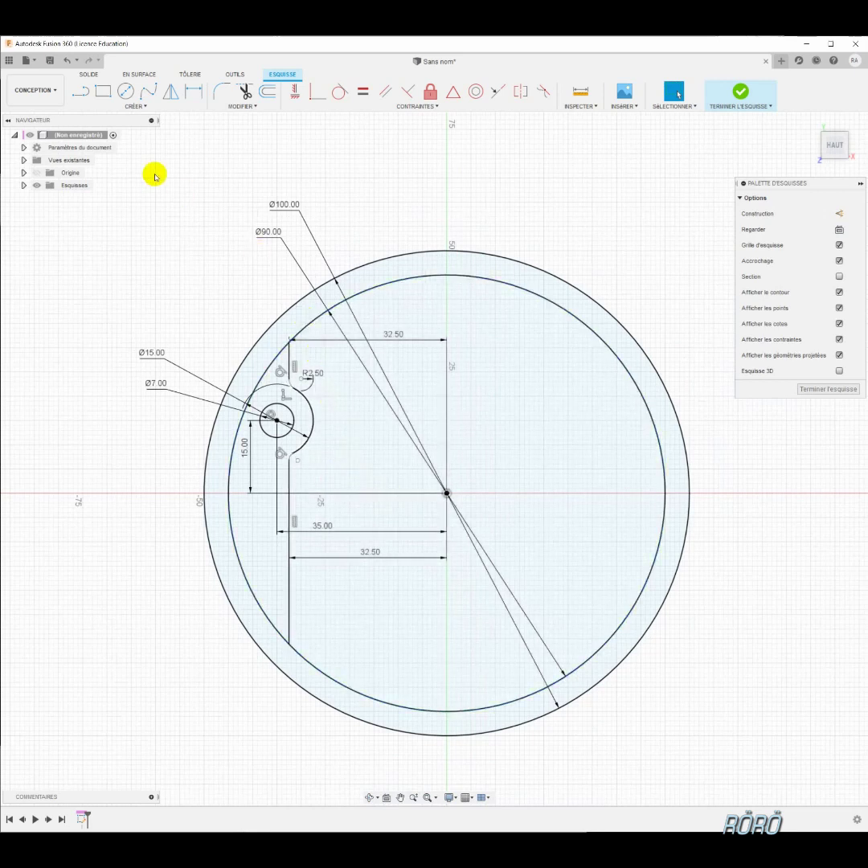
Step: Start a Mirror and select the fillets, lug arc, vertical line and hole circle
left_click(131, 108)
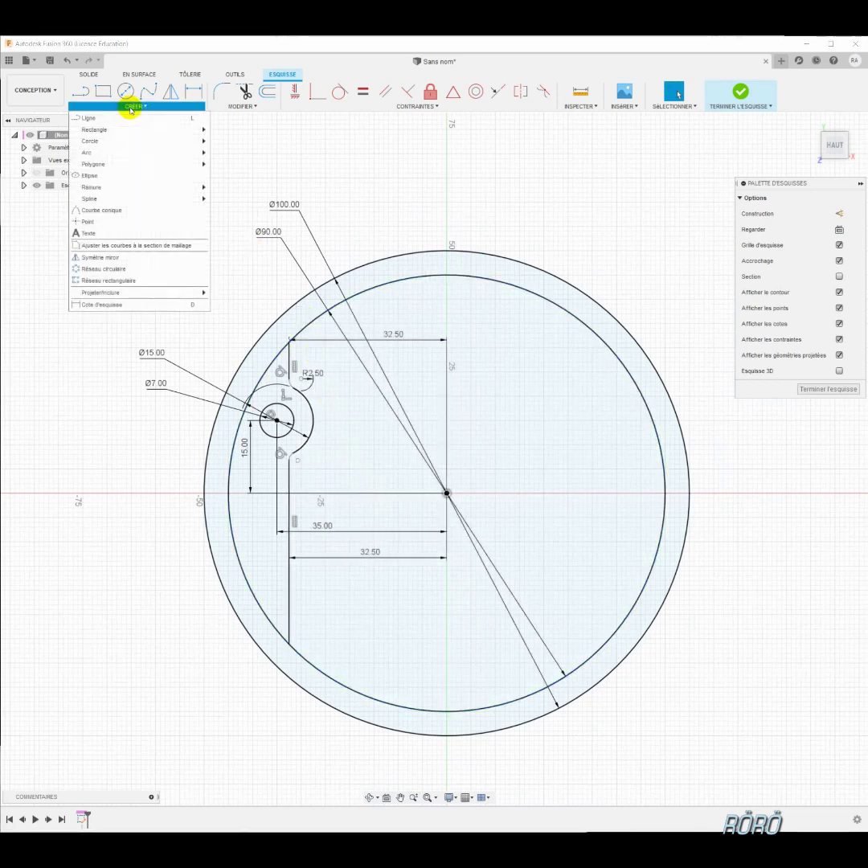
left_click(116, 257)
scroll(293, 403, "up", 2)
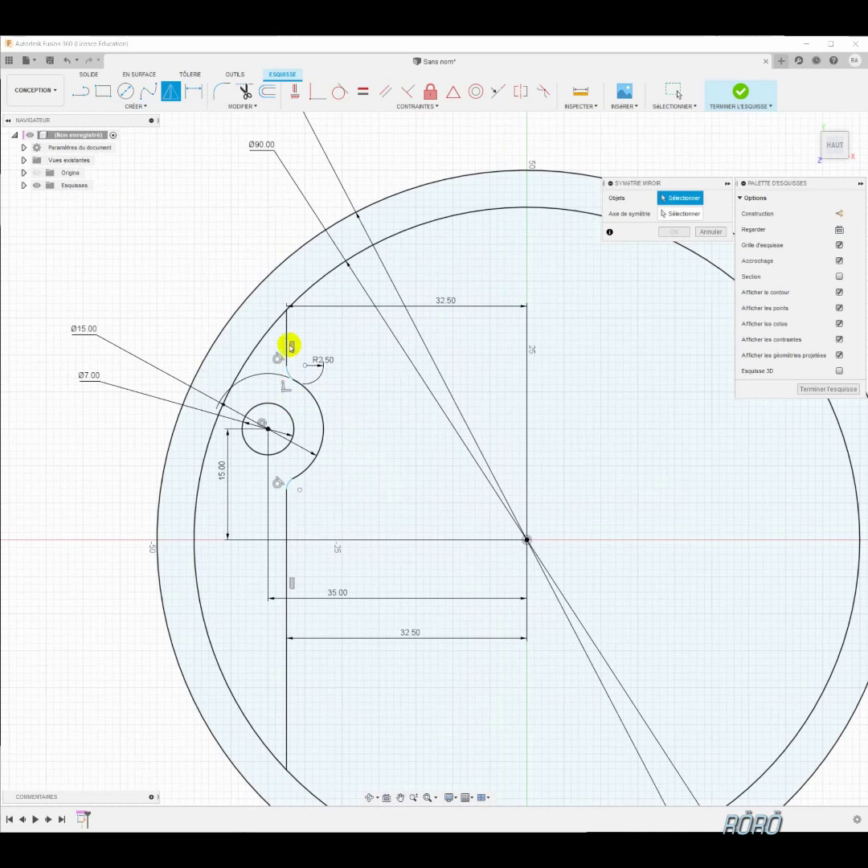
left_click(289, 366)
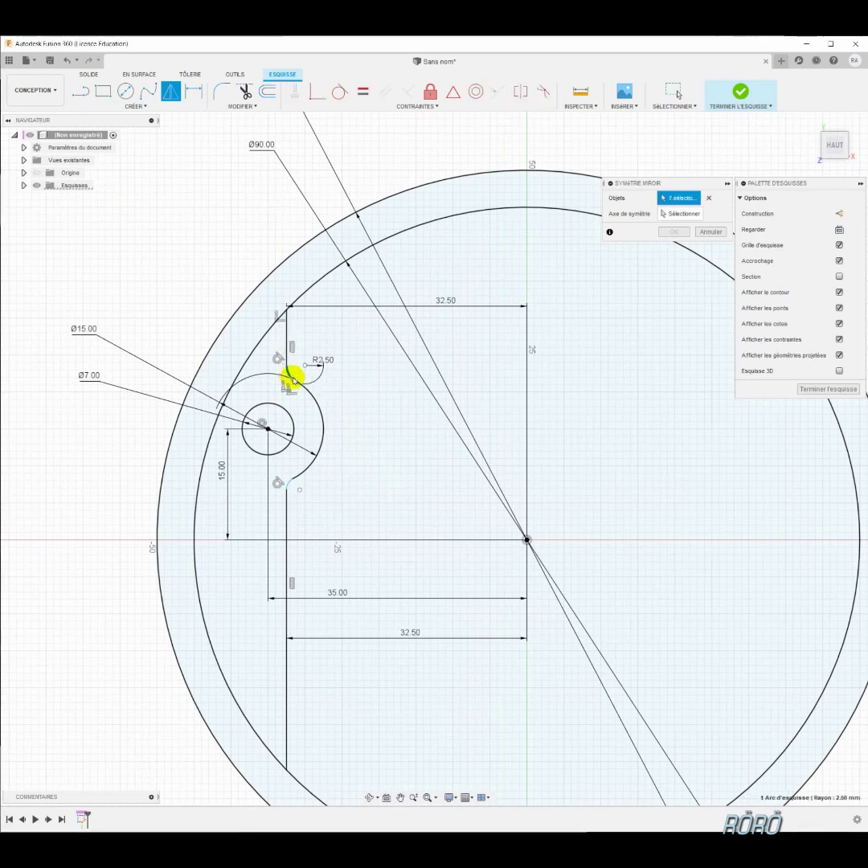
left_click(319, 406)
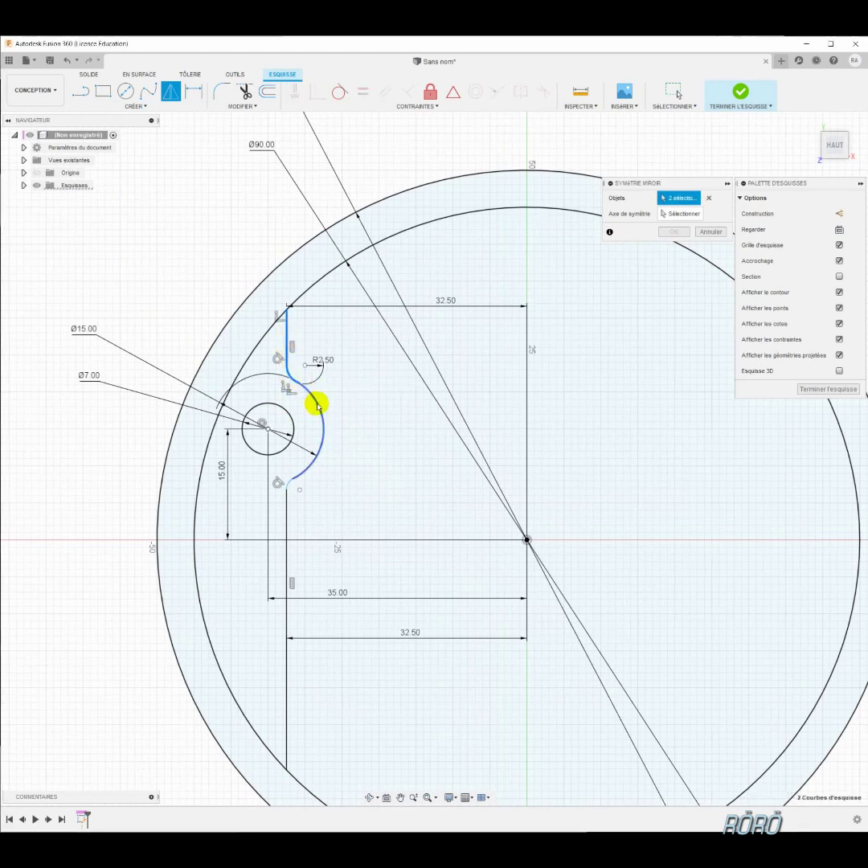
left_click(293, 487)
left_click(285, 508)
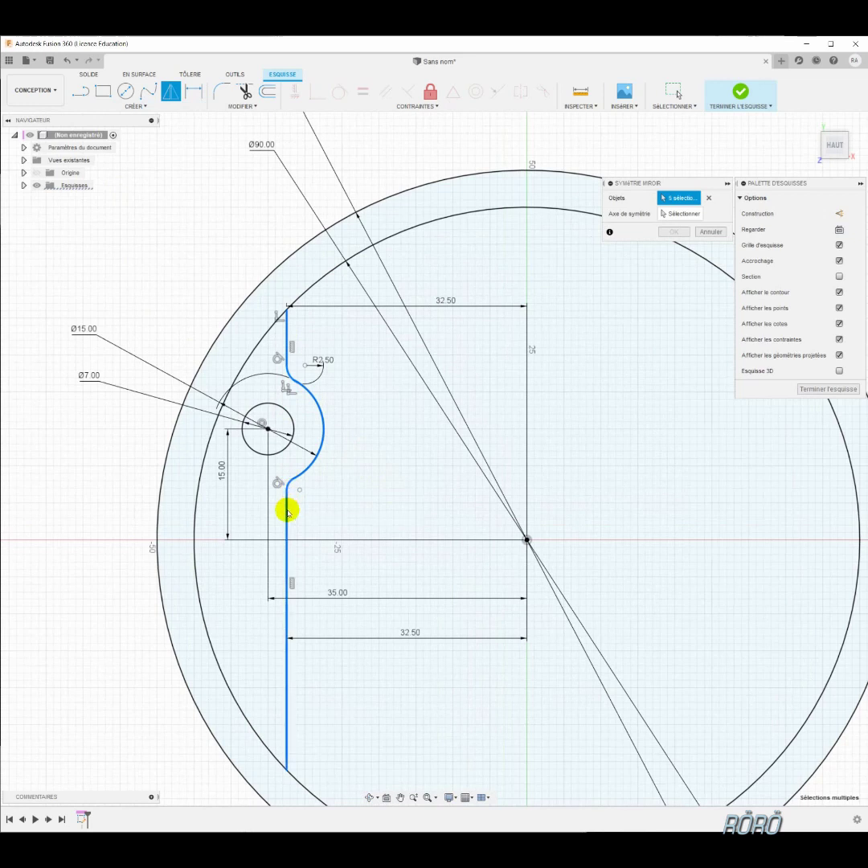
left_click(278, 455)
scroll(250, 483, "down", 4)
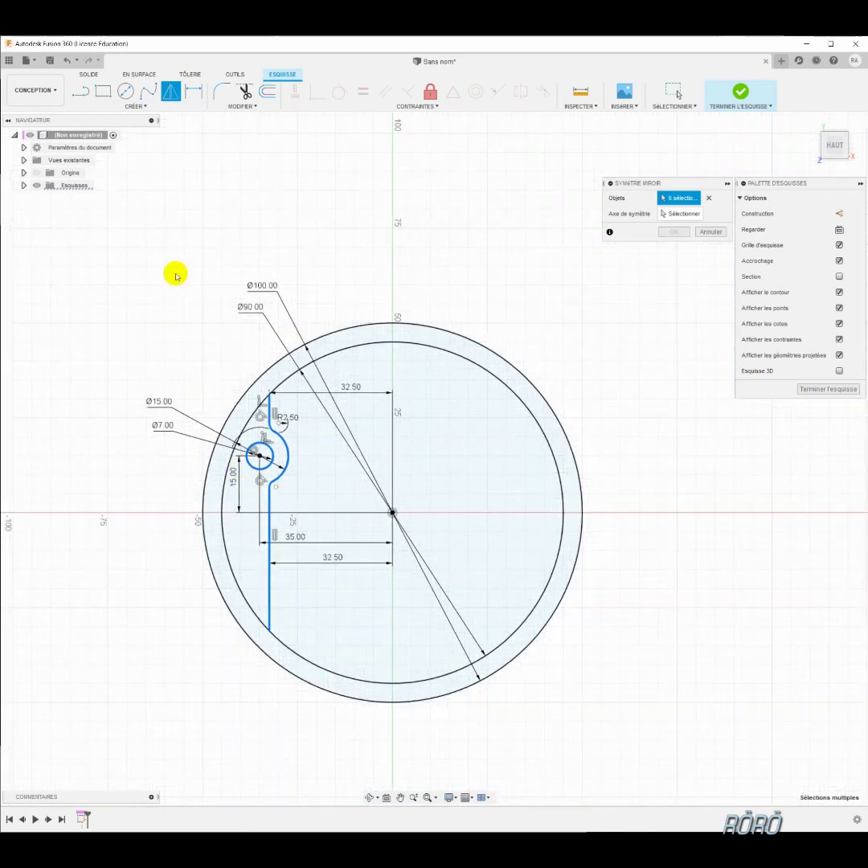
Step: Mirror them across the vertical Y axis to create the right lug
left_click(678, 214)
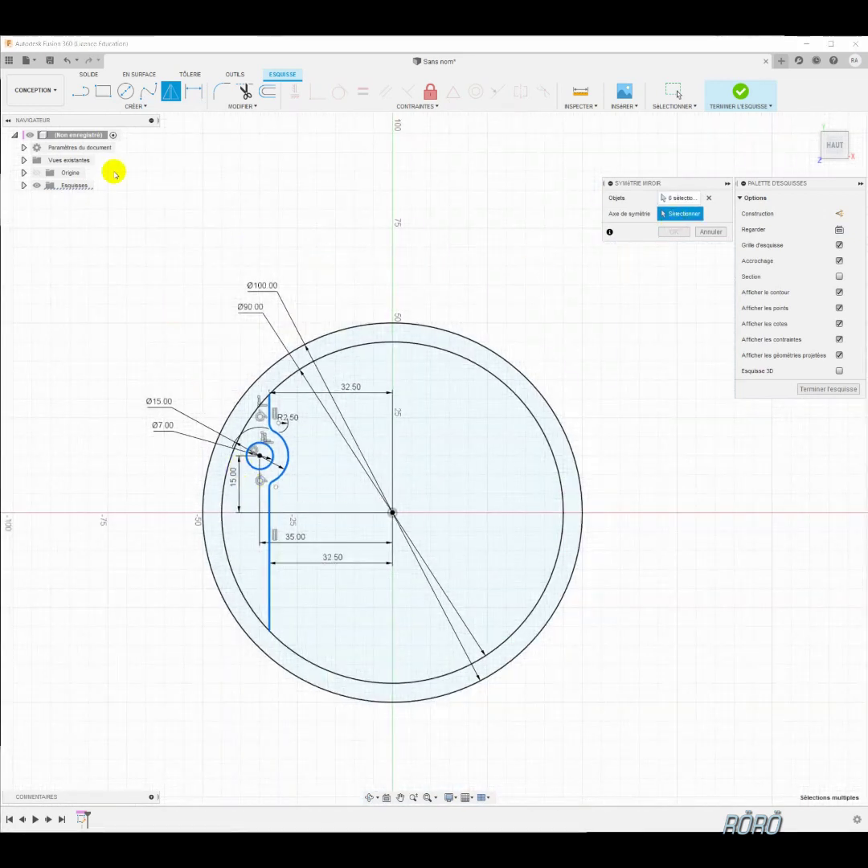
left_click(37, 173)
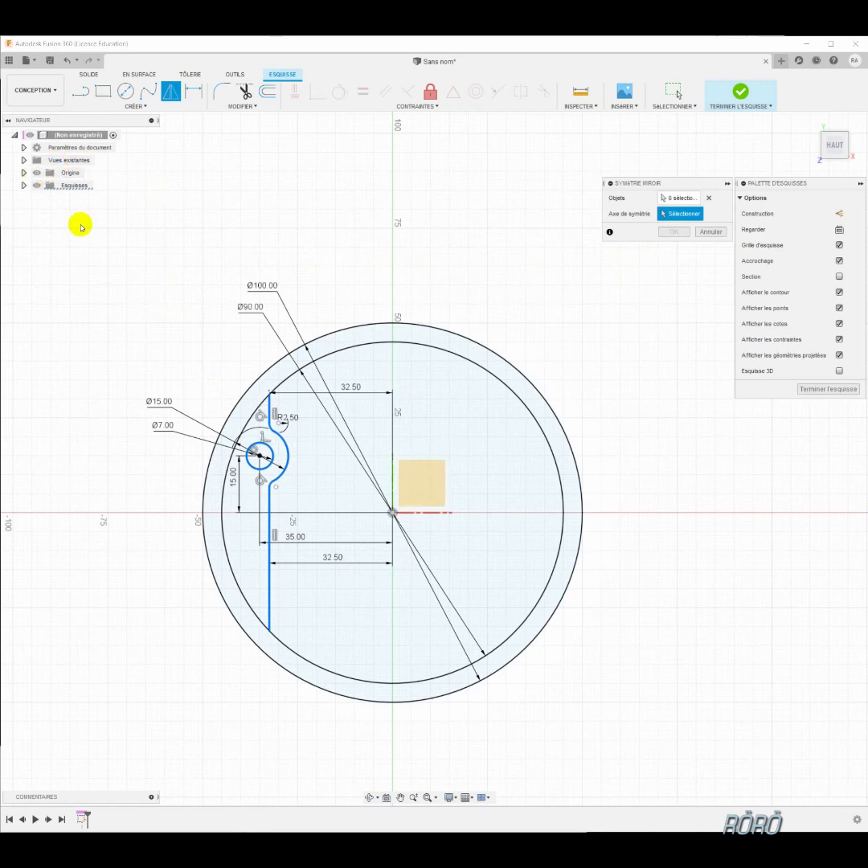
left_click(392, 497)
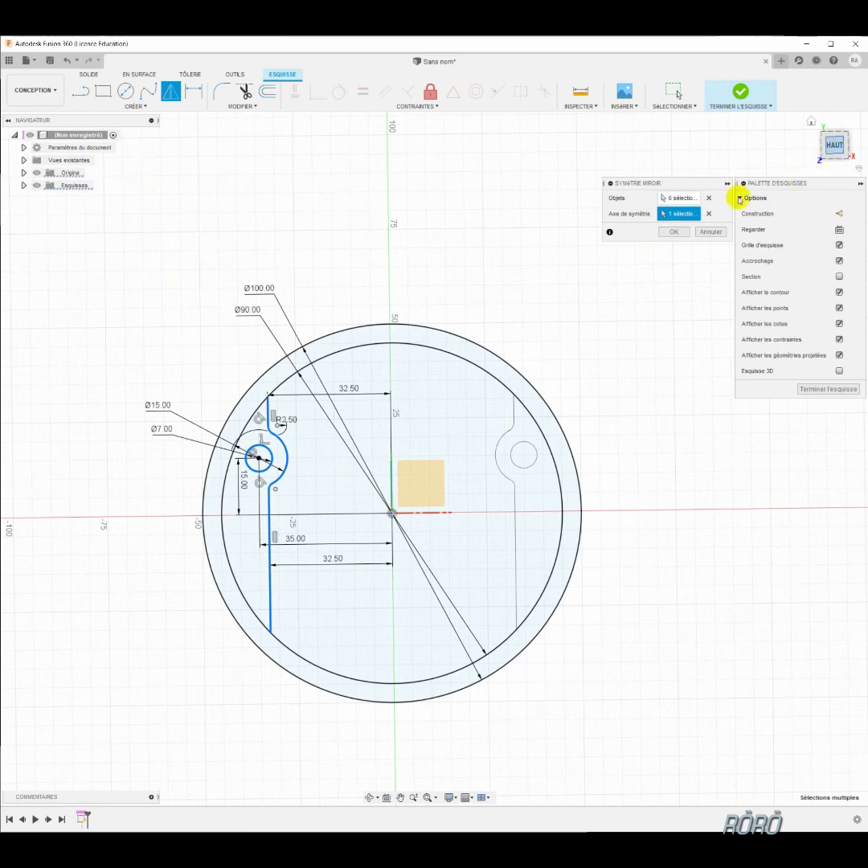
left_click(673, 232)
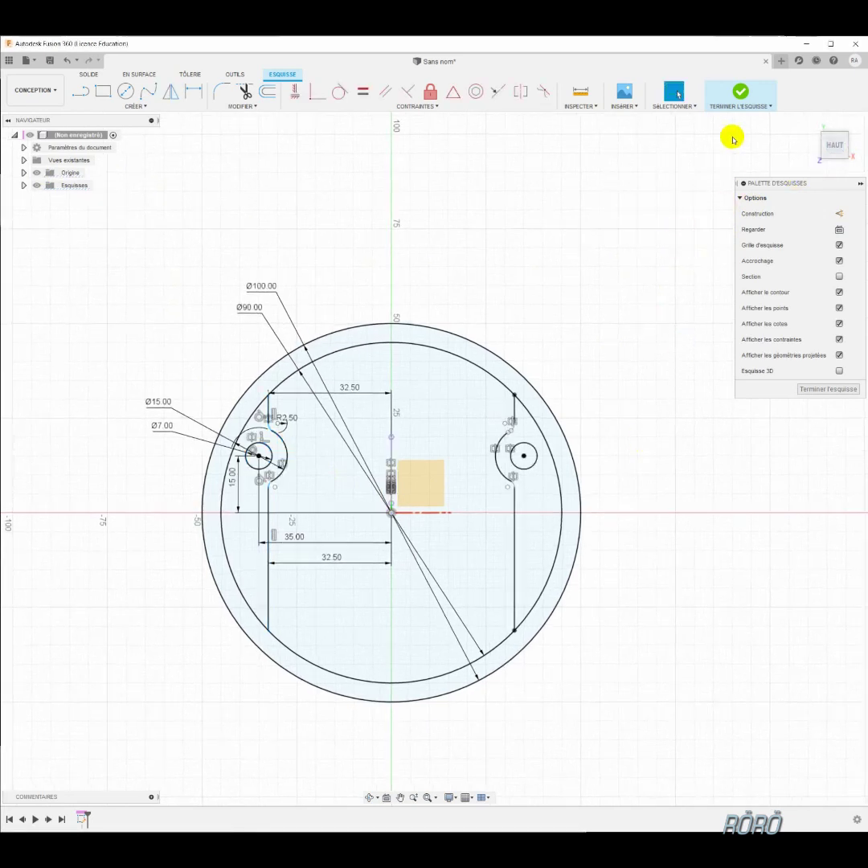
Step: Finish the sketch, expand Esquisses in the browser, and toggle Esquisse1's visibility off and on
left_click(741, 94)
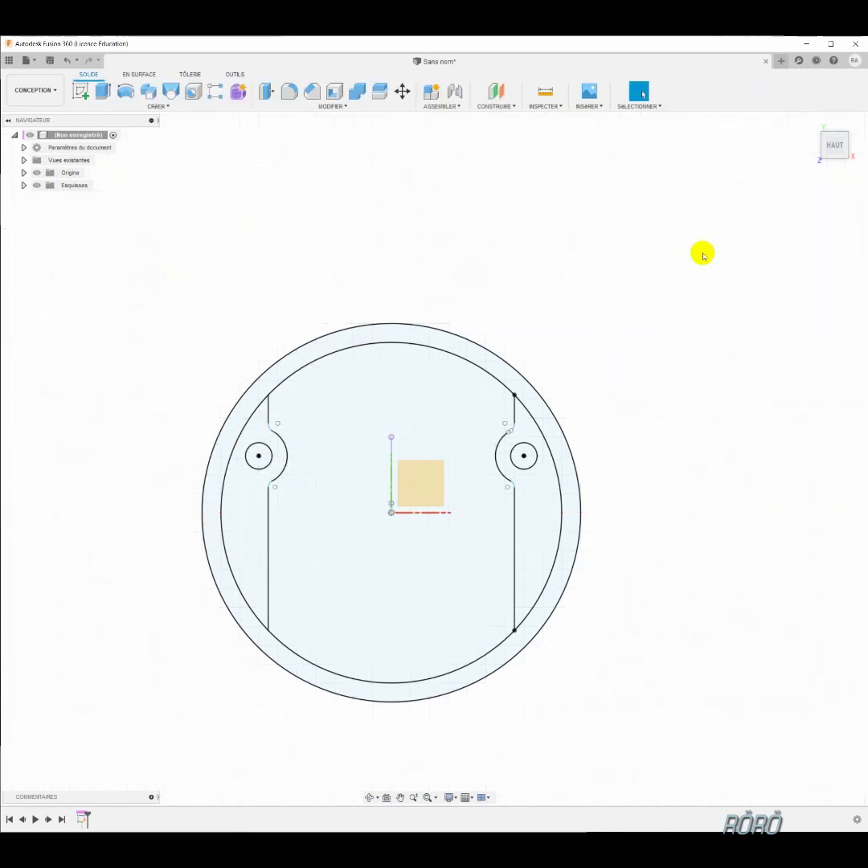
left_click(24, 186)
left_click(79, 201)
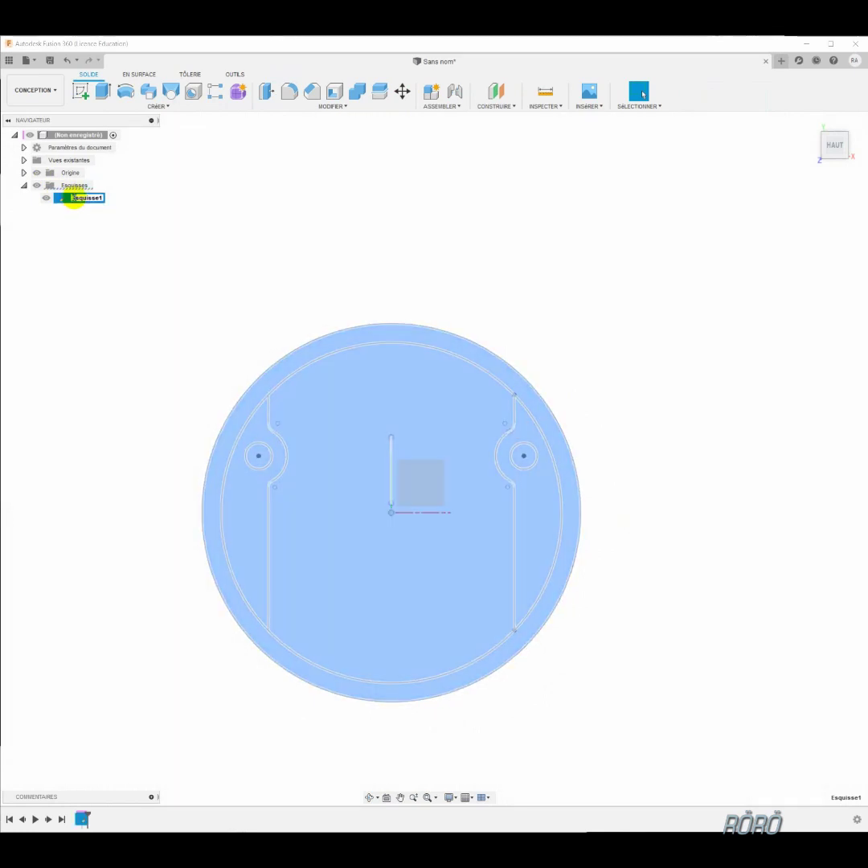
key("Escape")
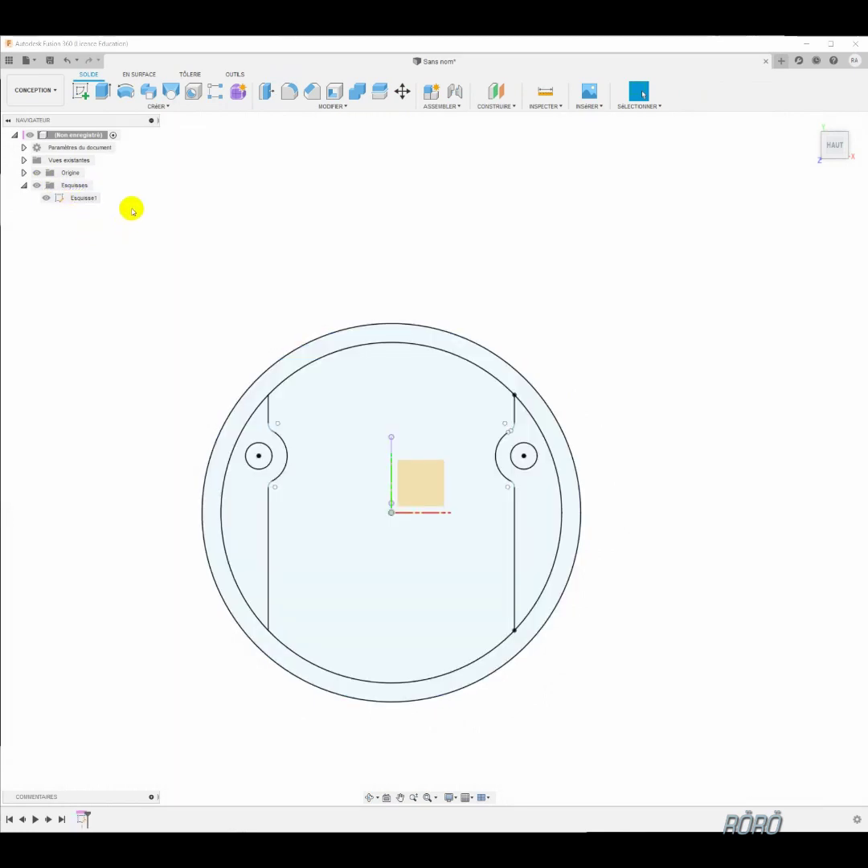
left_click(46, 197)
left_click(61, 198)
Step: Reopen Esquisse1 and draw a horizontal line joining the two vertical lines at the bottom
double_click(62, 199)
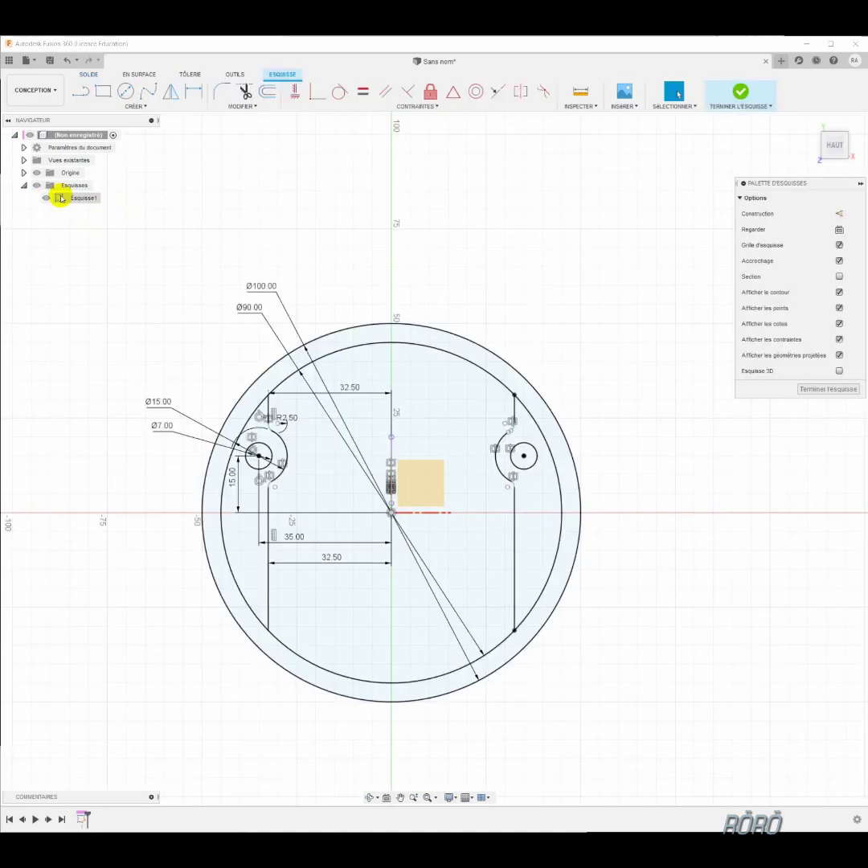
left_click(80, 91)
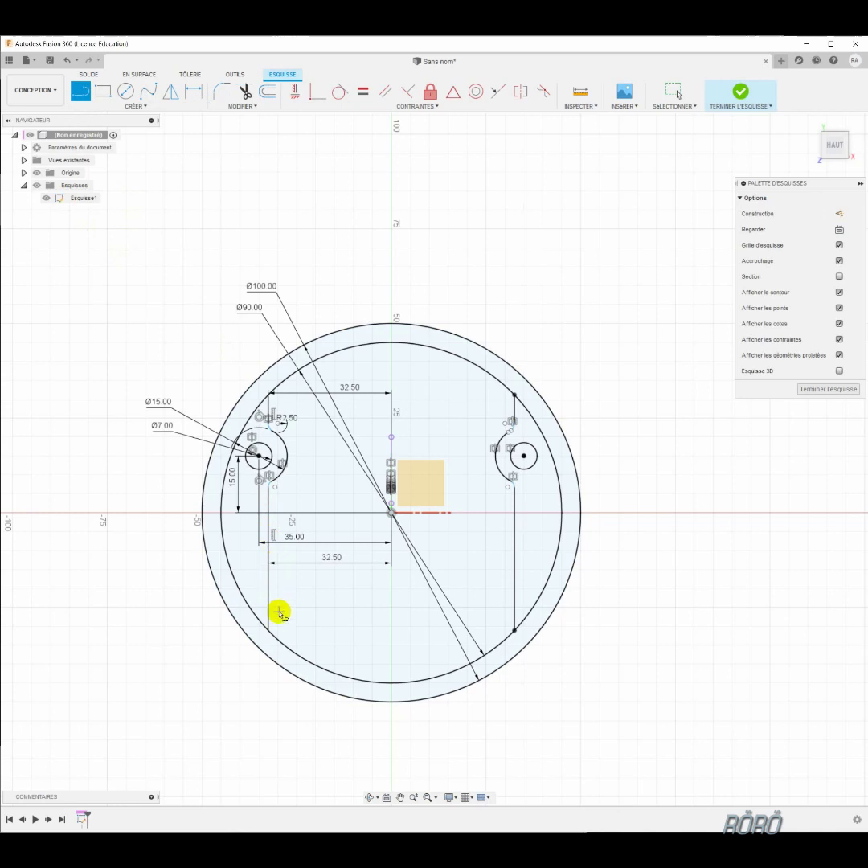
left_click(280, 641)
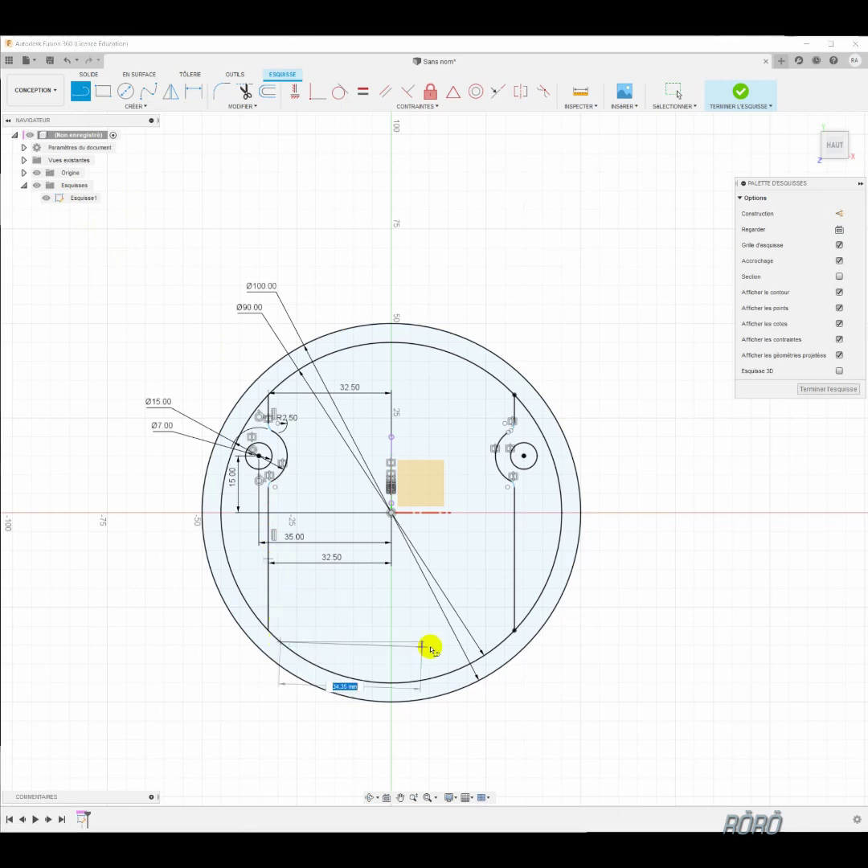
left_click(500, 645)
key("Escape")
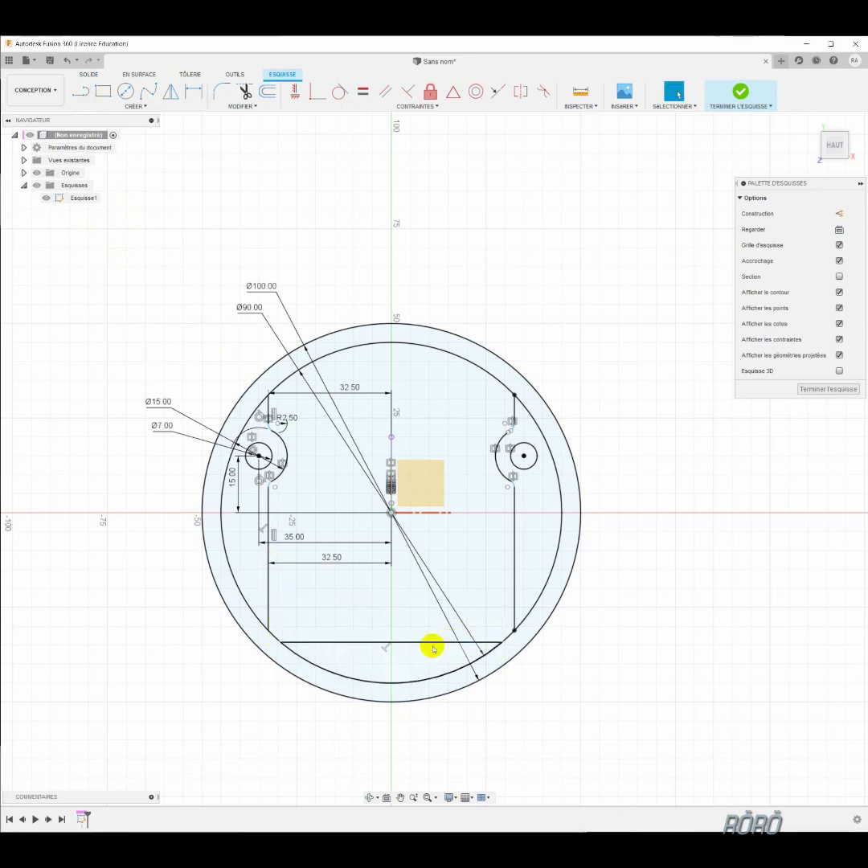
Step: Dimension the bottom line 34 mm below the disc centre
key("d")
left_click(388, 642)
left_click(390, 512)
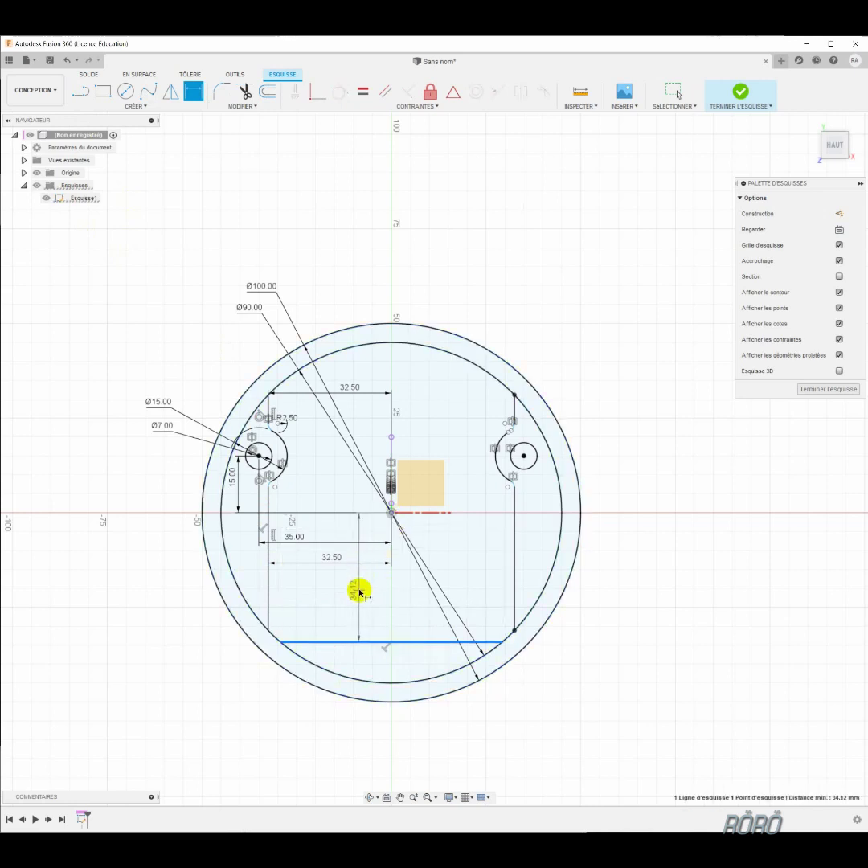
left_click(360, 592)
type("34")
key("Return")
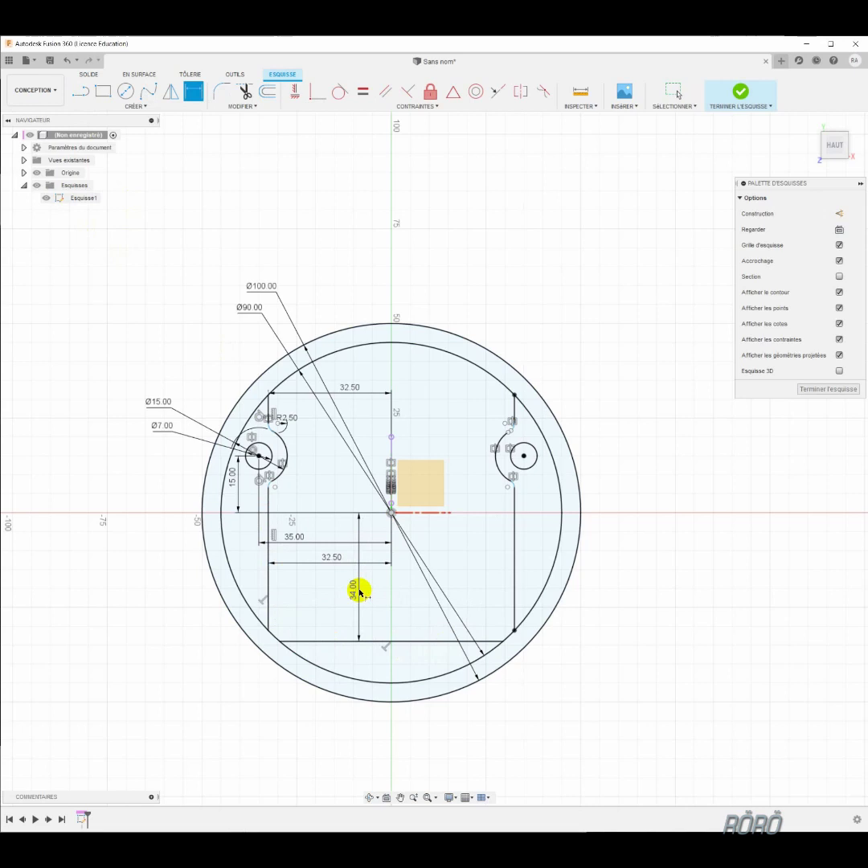
key("Escape")
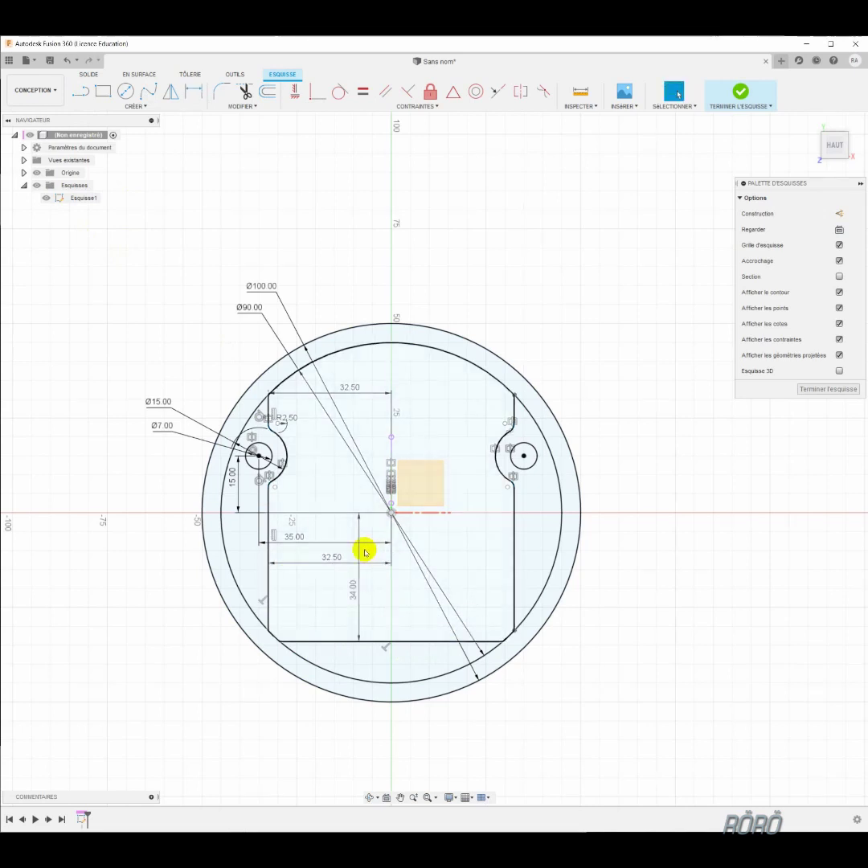
Step: Finish the sketch and extrude all Esquisse1 profiles (centre, crescents, lug holes, bottom, outer ring) into a solid disc
left_click(739, 95)
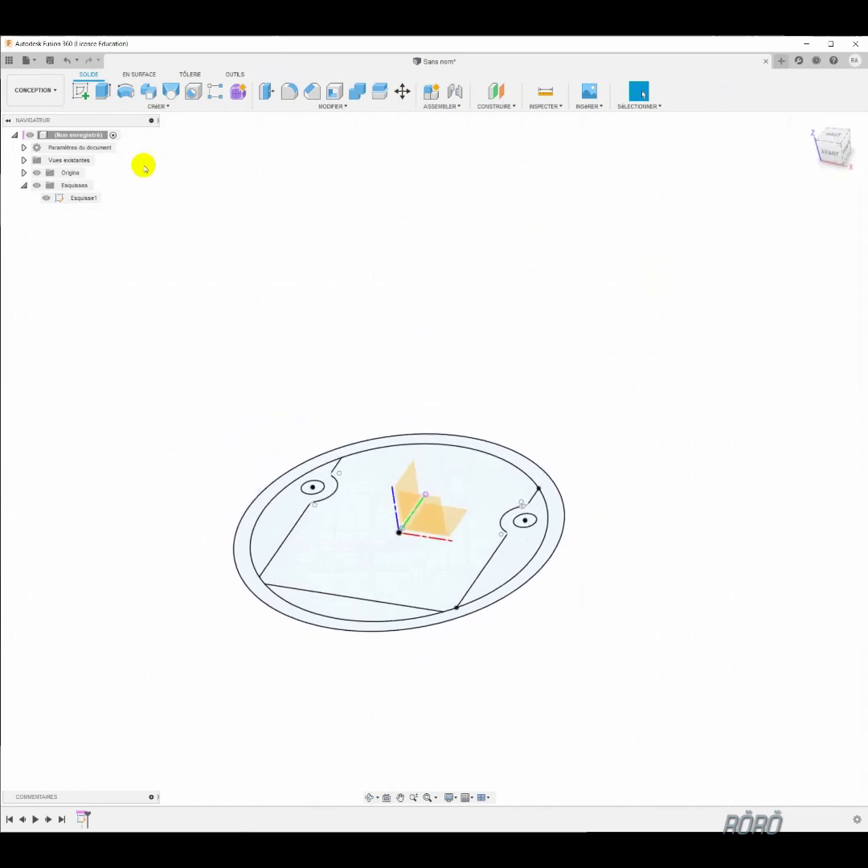
left_click(36, 173)
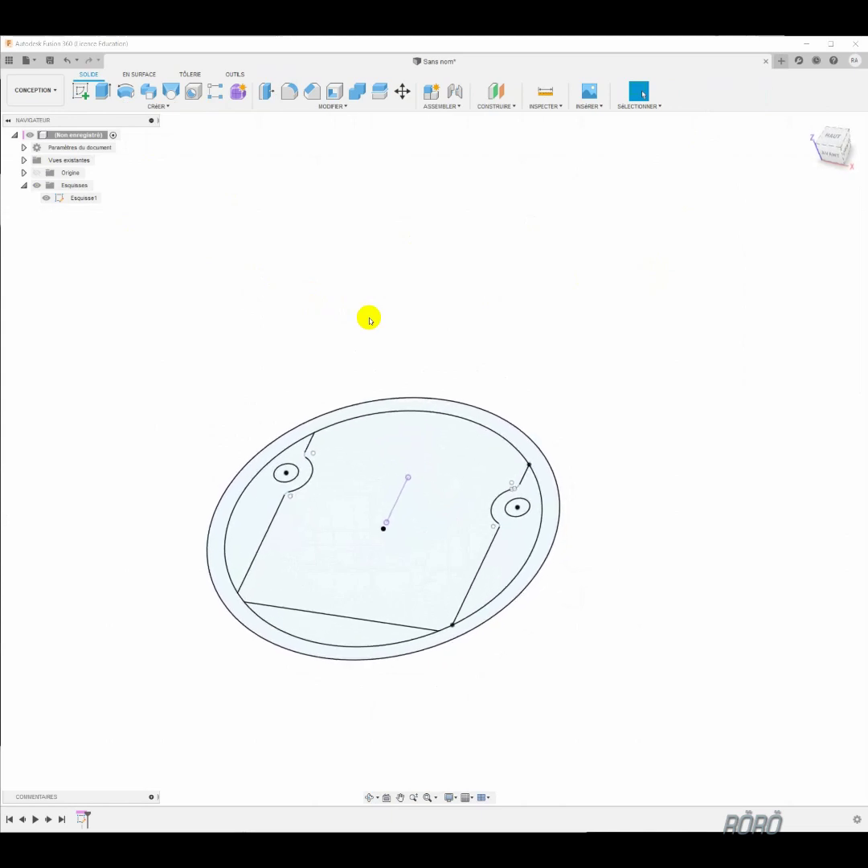
left_click(100, 92)
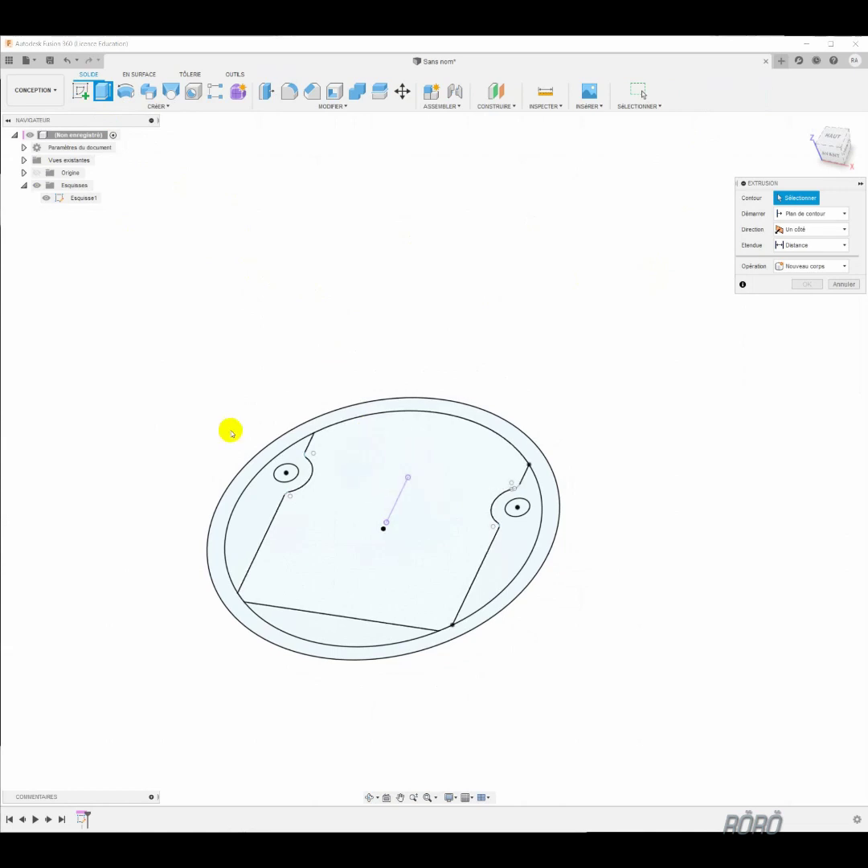
left_click(332, 472)
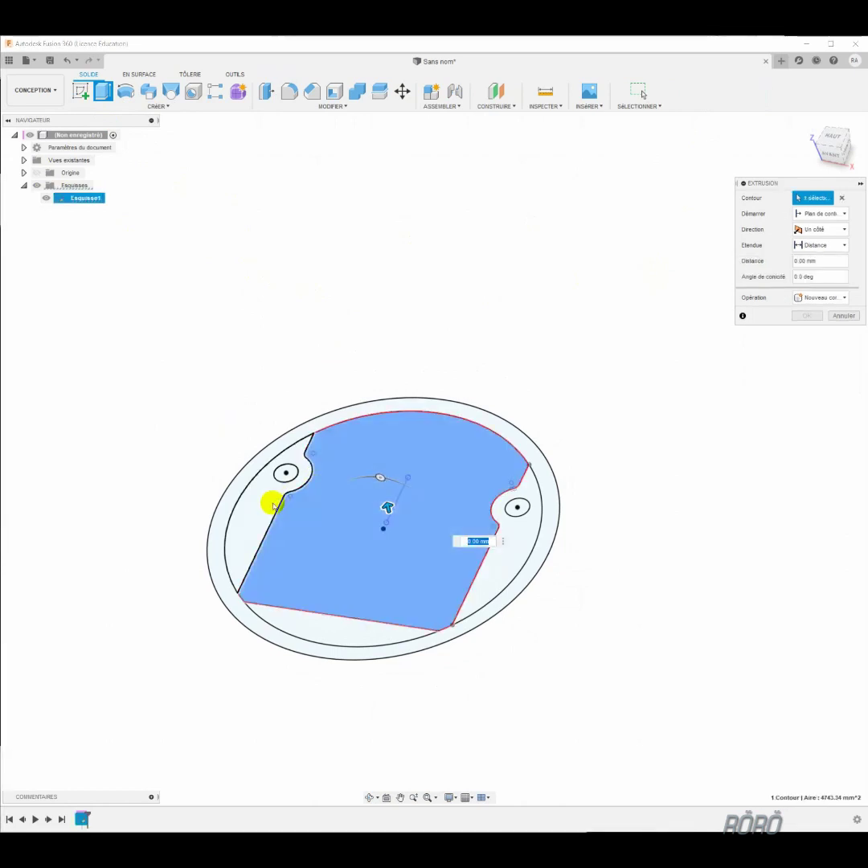
left_click(273, 504)
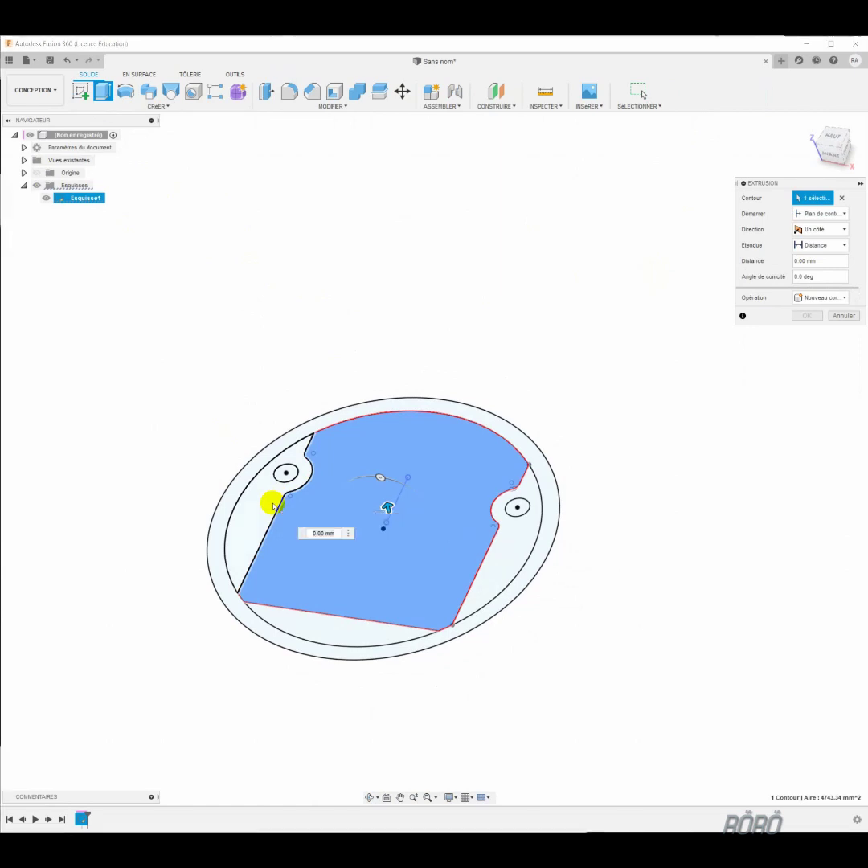
left_click(286, 472)
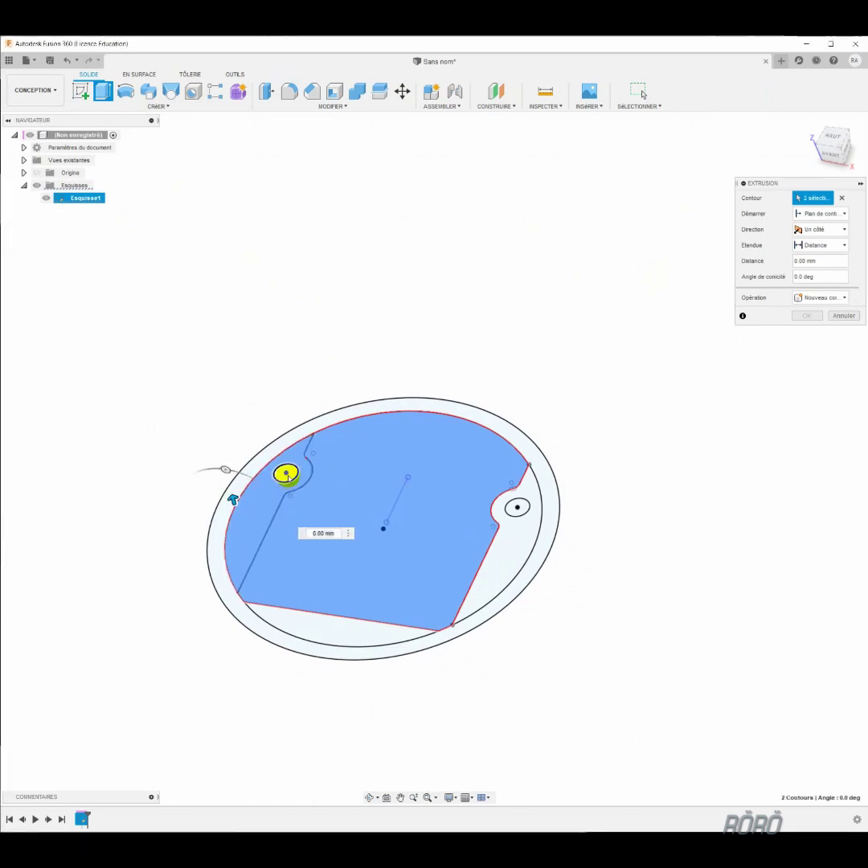
left_click(511, 509)
left_click(495, 547)
left_click(377, 632)
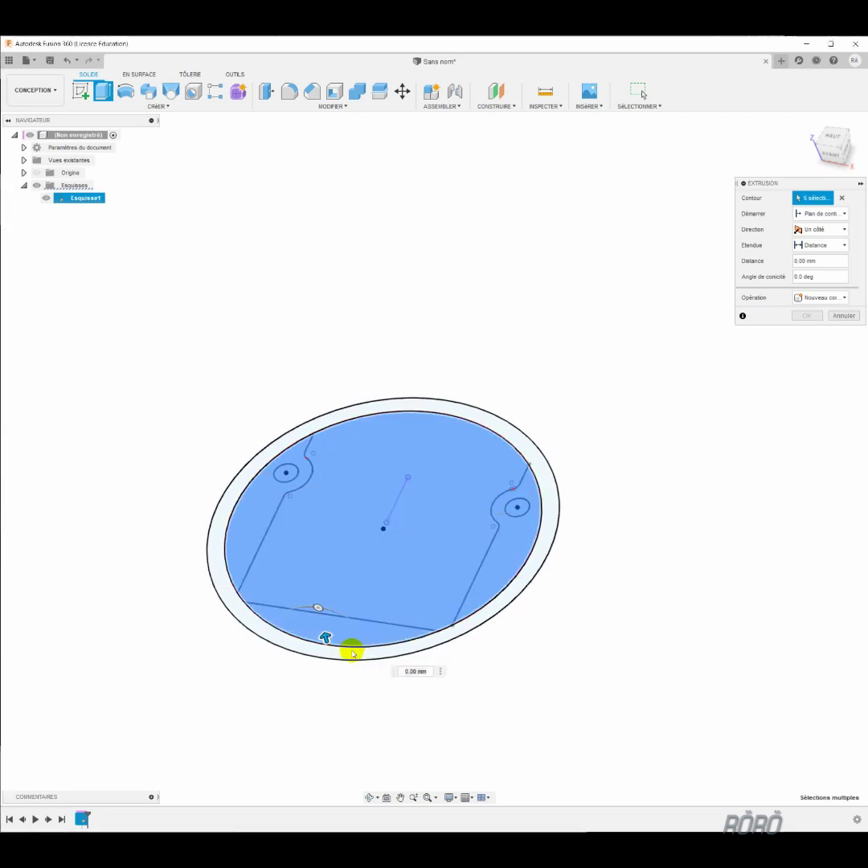
left_click(351, 651)
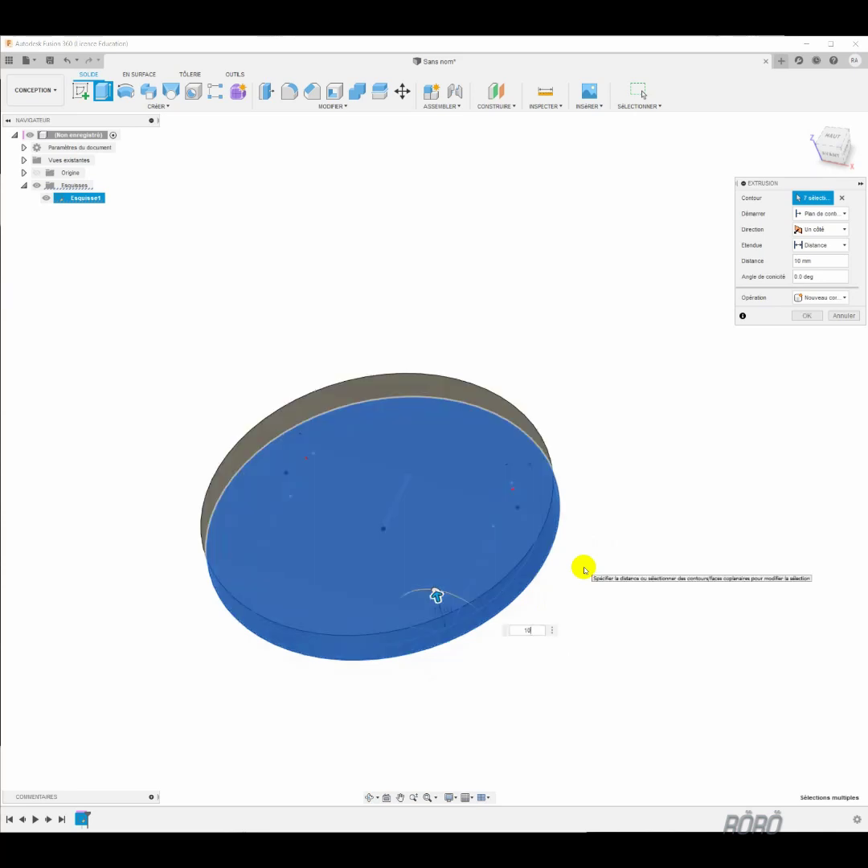
type("15")
key("Return")
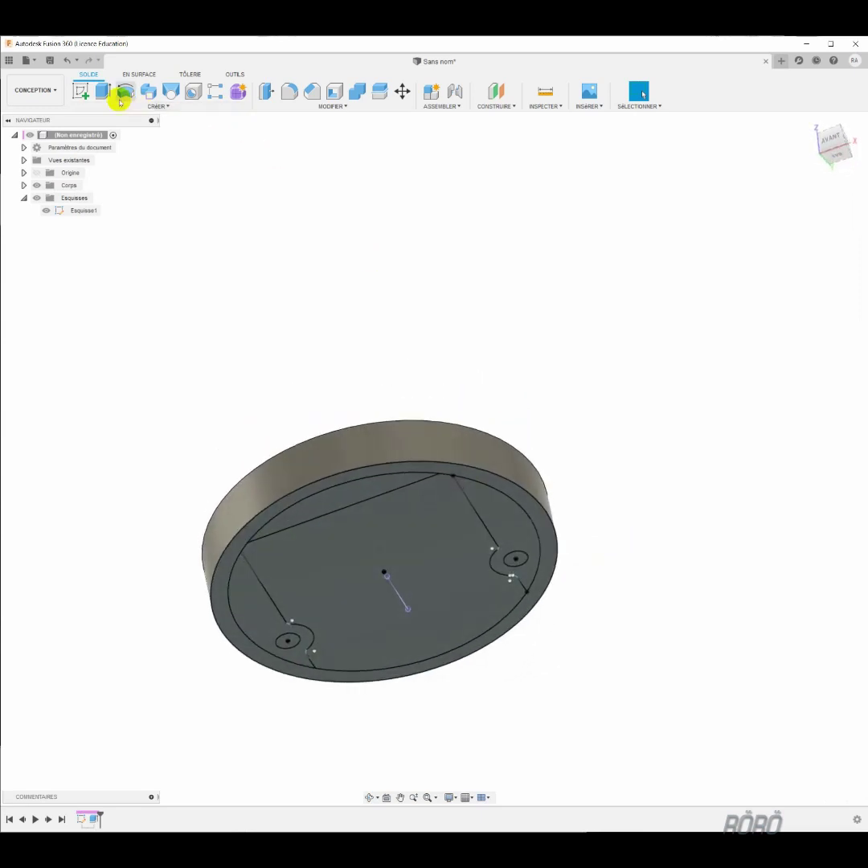
Step: Cut the outer ring profile 5 mm into the disc rim, then hide Esquisse1
left_click(97, 90)
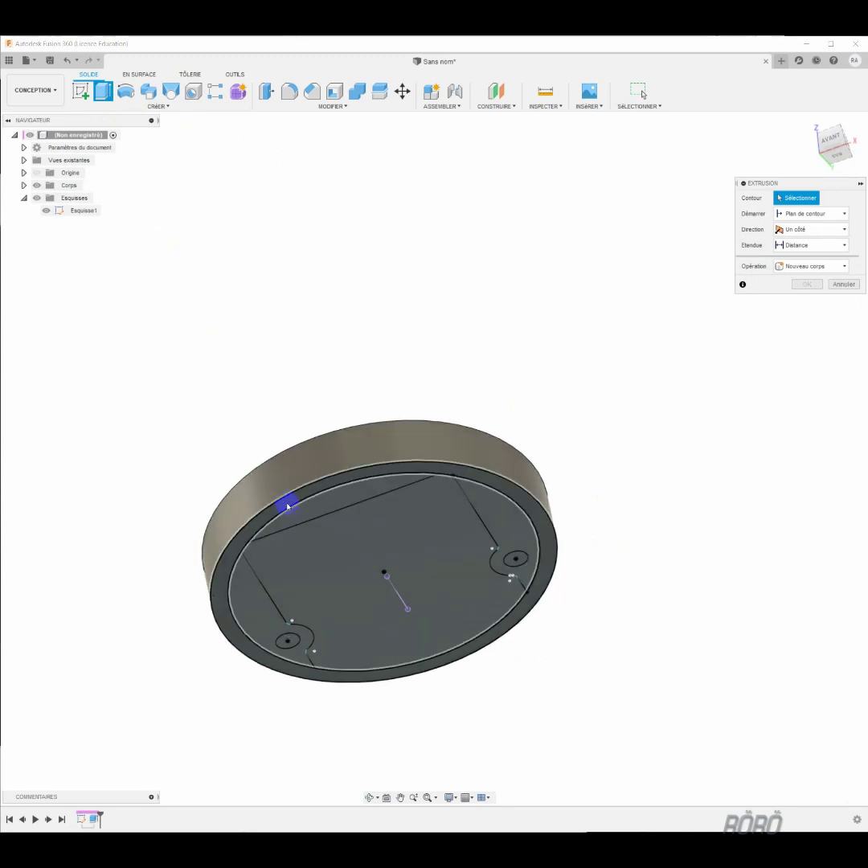
left_click(287, 507)
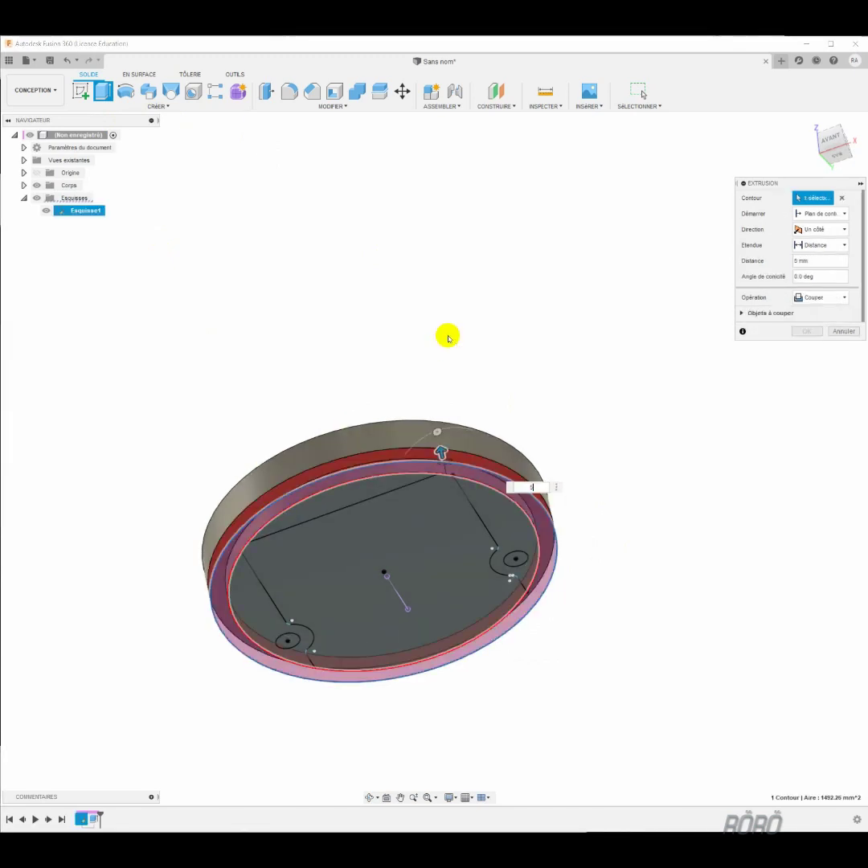
key("Return")
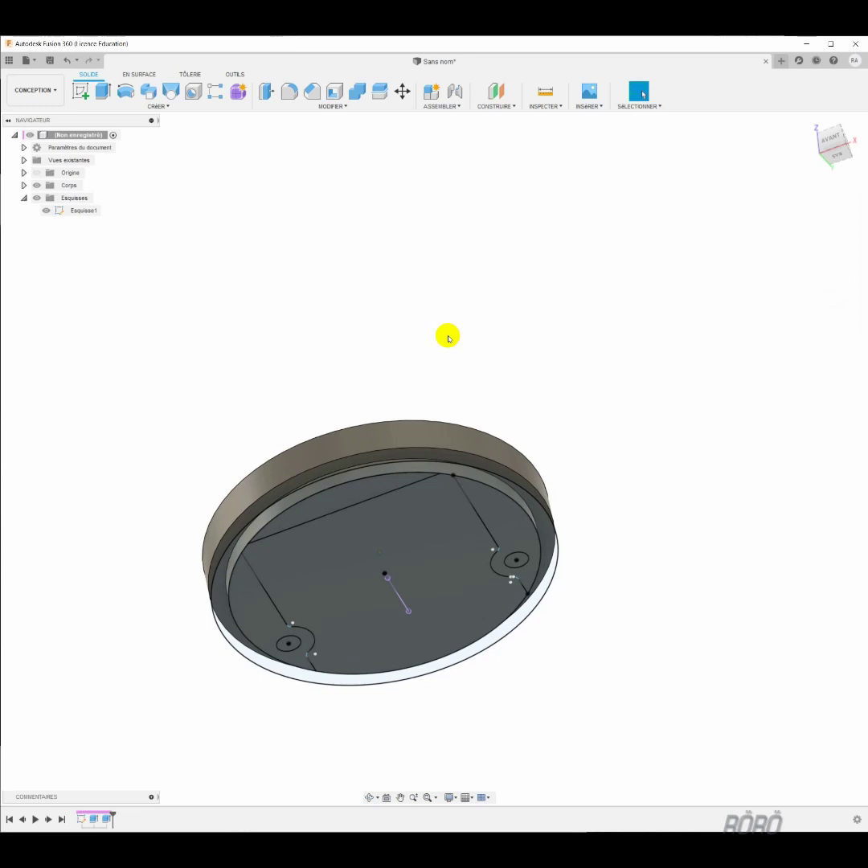
left_click(45, 210)
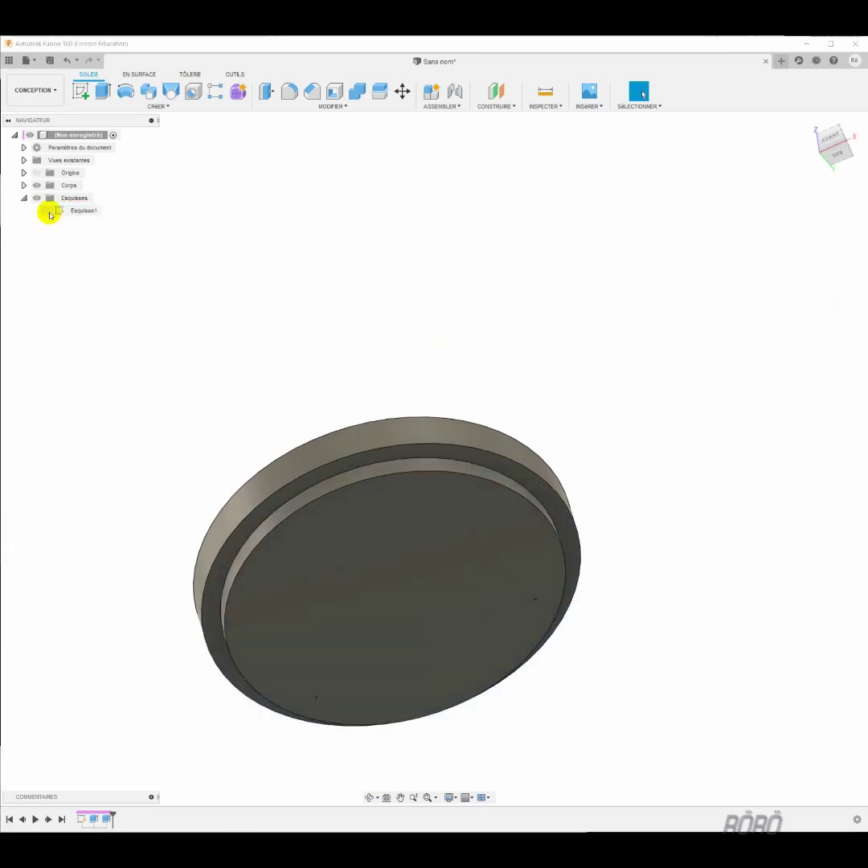
scroll(270, 367, "up", 2)
scroll(272, 271, "up", 2)
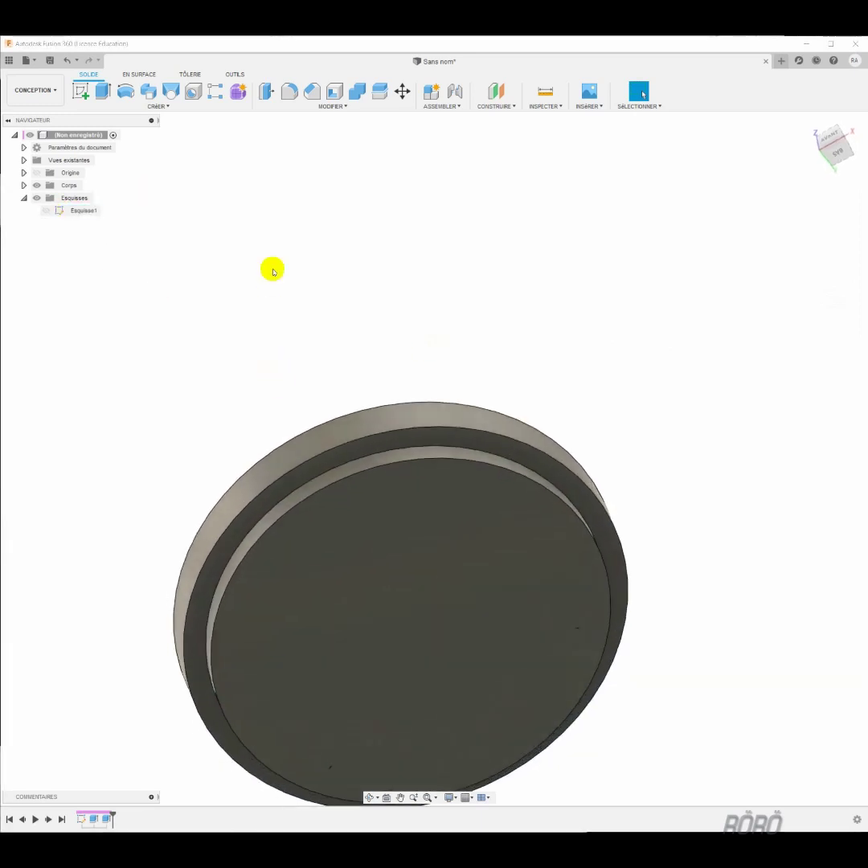
Step: Fillet the inner circular edge of the step with a 2 mm radius
left_click(289, 91)
left_click(336, 460)
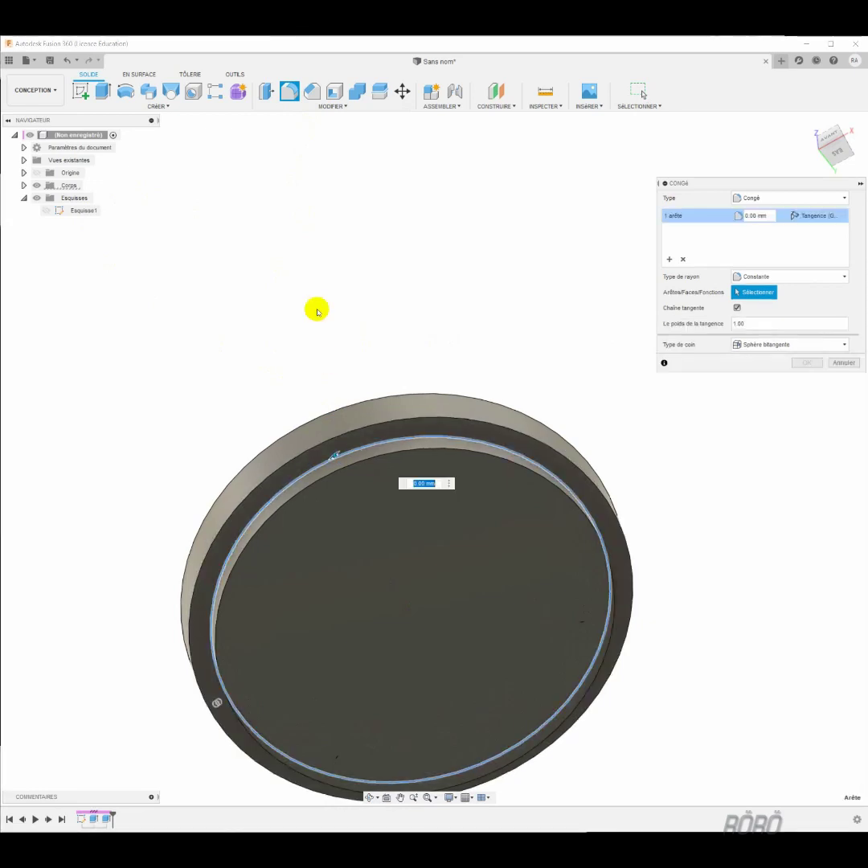
key("Return")
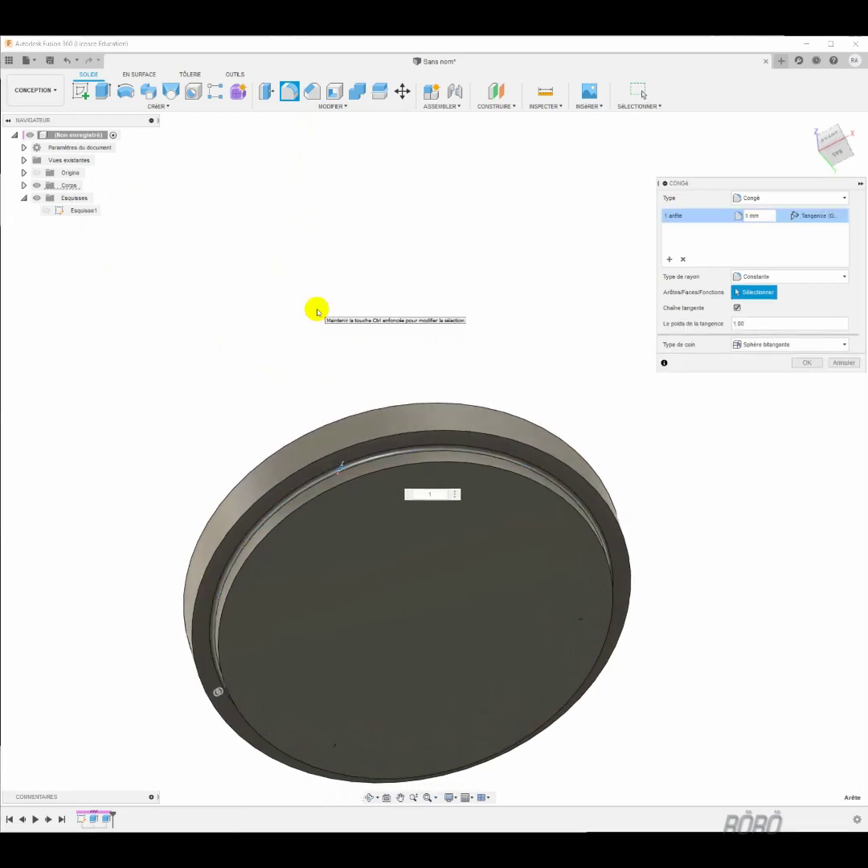
type("2")
key("Return")
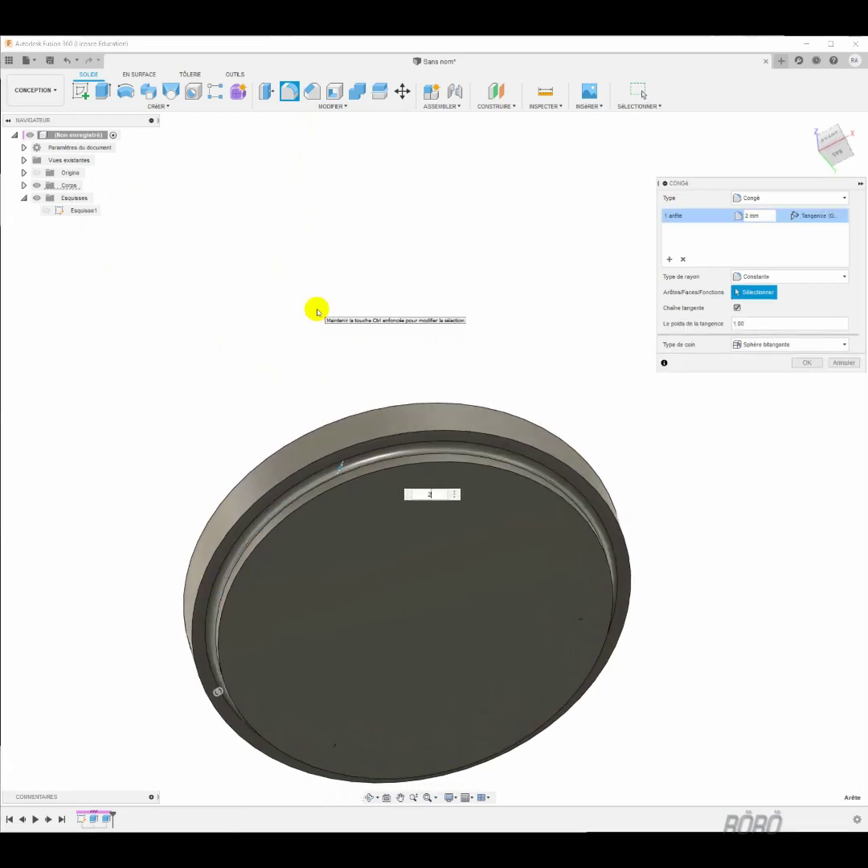
key("Return")
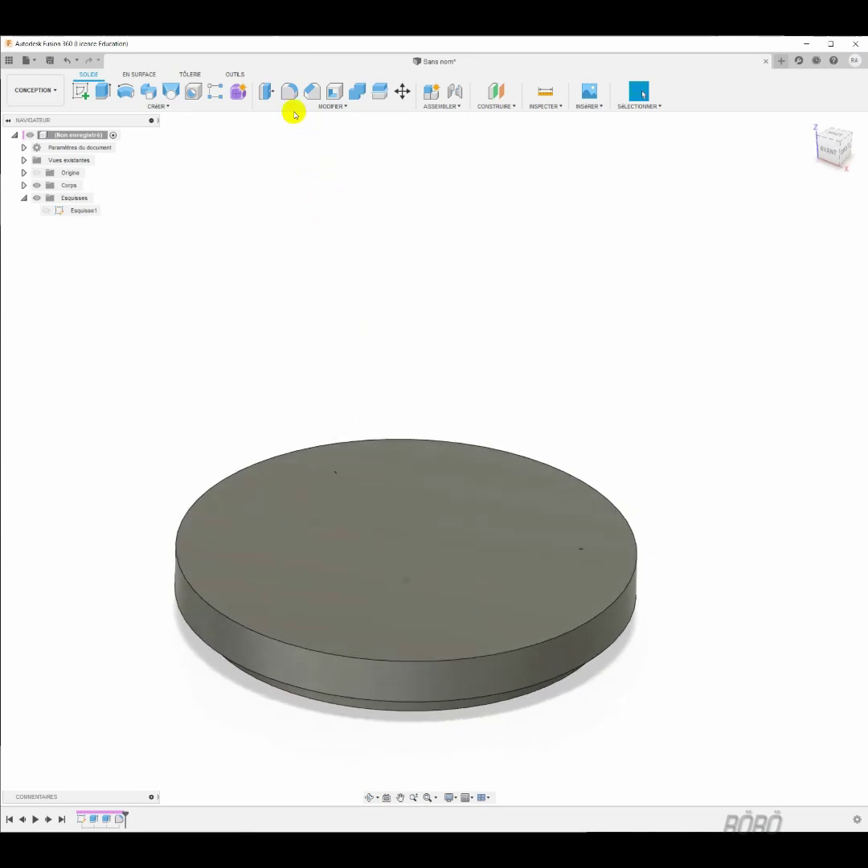
Step: Shell the disc 2 mm thick with its top face open, then view it from above
left_click(335, 91)
left_click(359, 535)
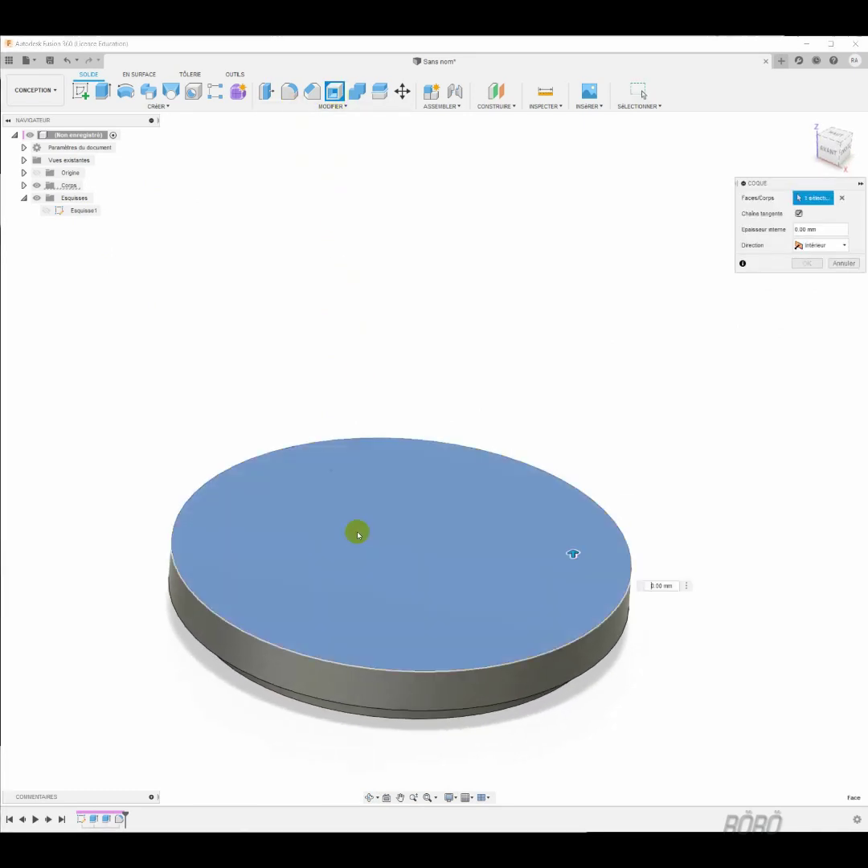
mouse_move(359, 536)
middle_mouse_down("shift")
mouse_move(320, 567)
mouse_move(372, 592)
middle_mouse_up("shift")
key("Return")
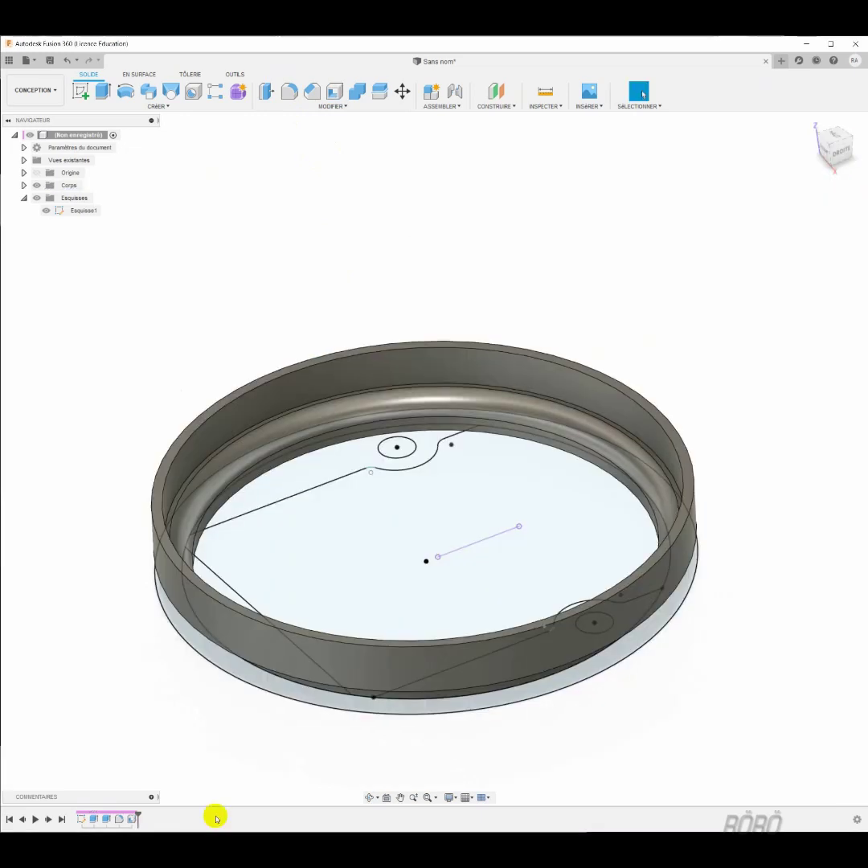
mouse_move(246, 796)
middle_mouse_down("shift")
mouse_move(362, 713)
mouse_move(290, 645)
mouse_move(312, 587)
middle_mouse_up("shift")
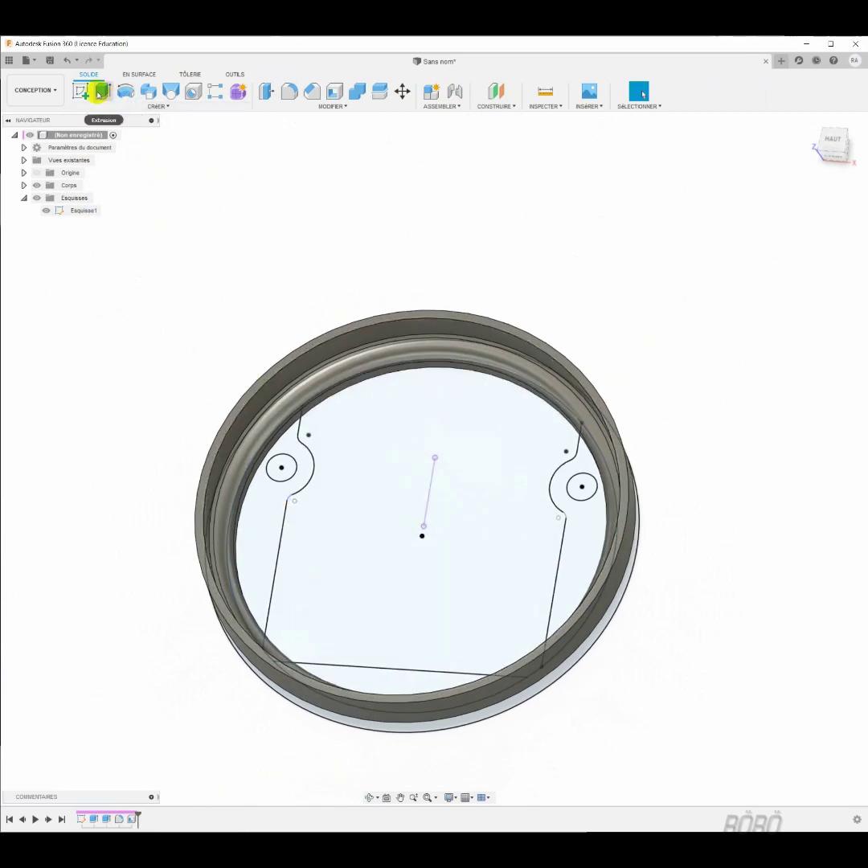
Step: Join-extrude both lug profiles and the bottom tab profile 3 mm inside the ring
left_click(102, 91)
left_click(262, 540)
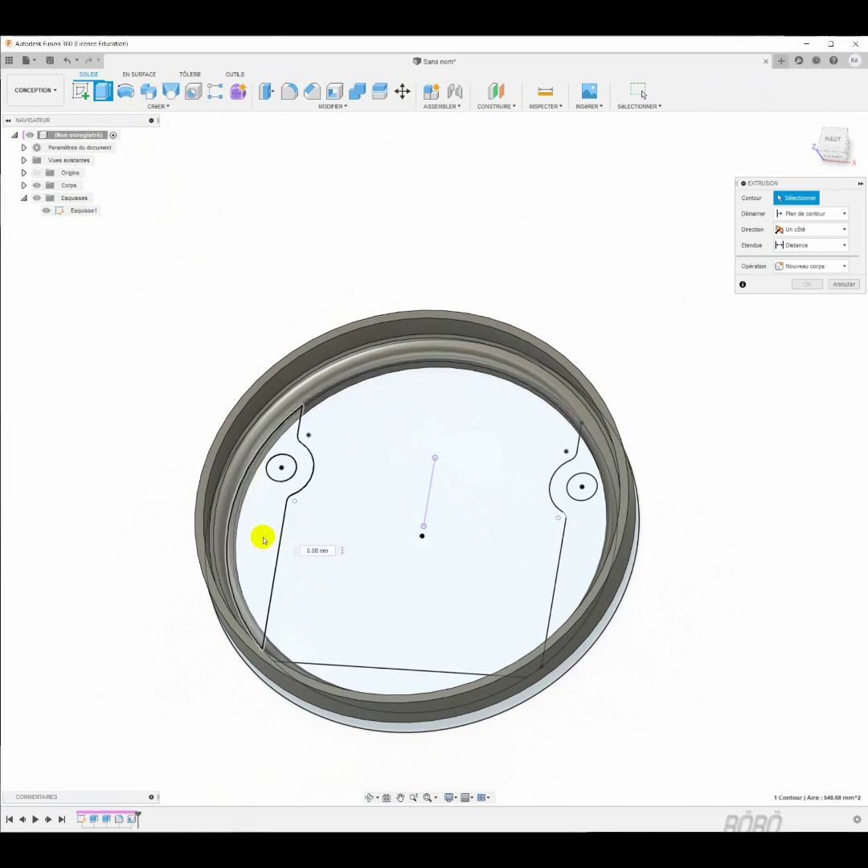
left_click(574, 548)
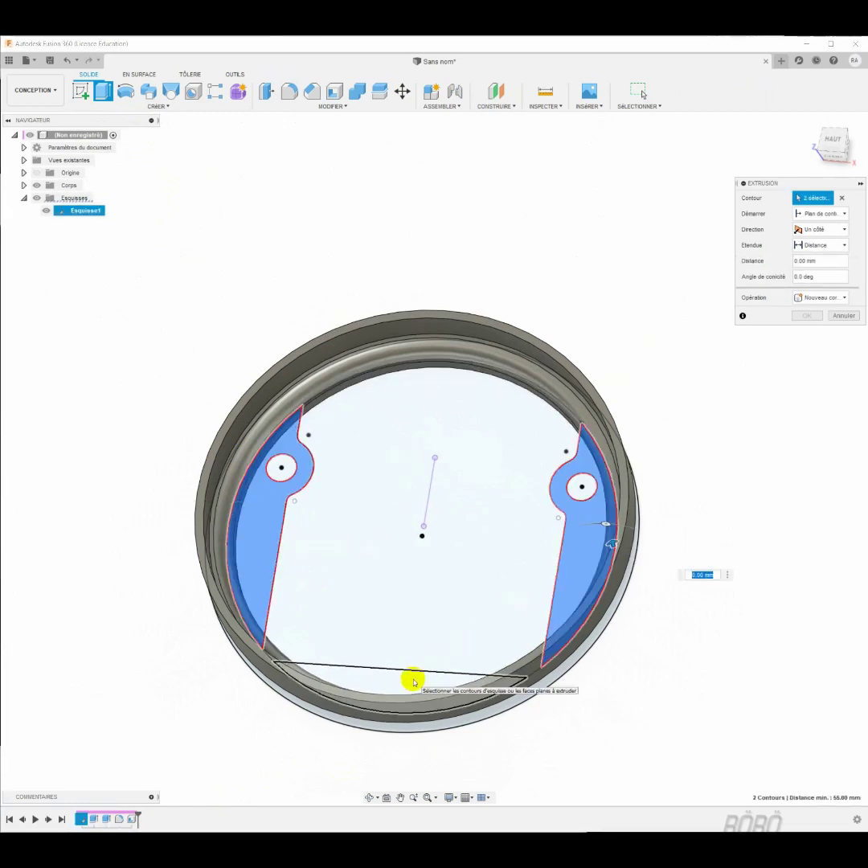
left_click(414, 682)
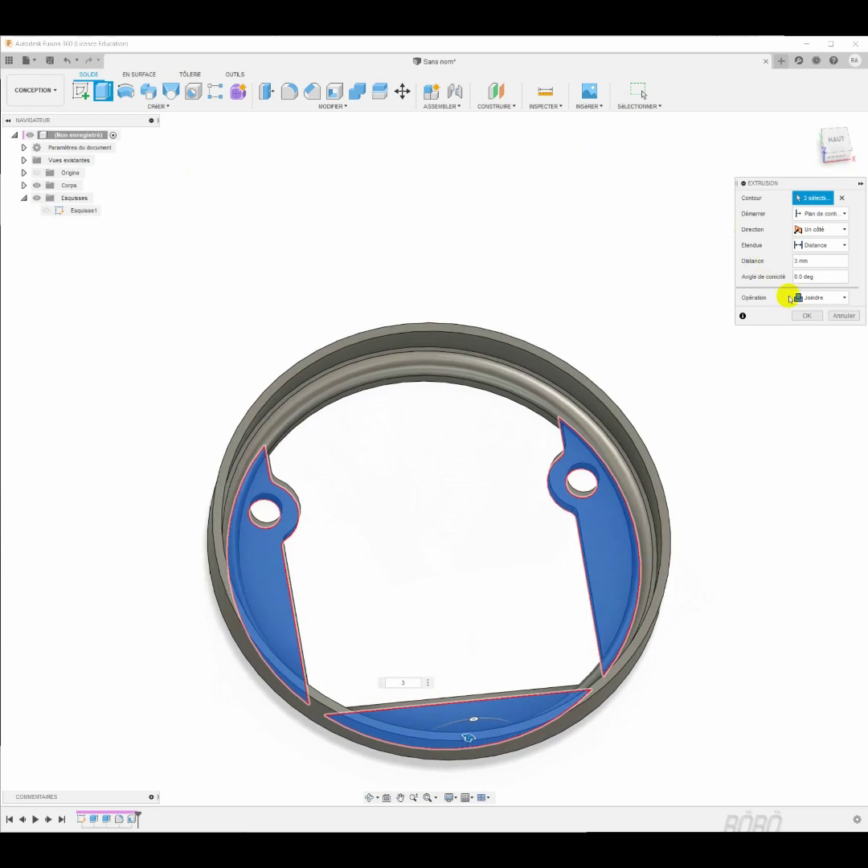
left_click(807, 316)
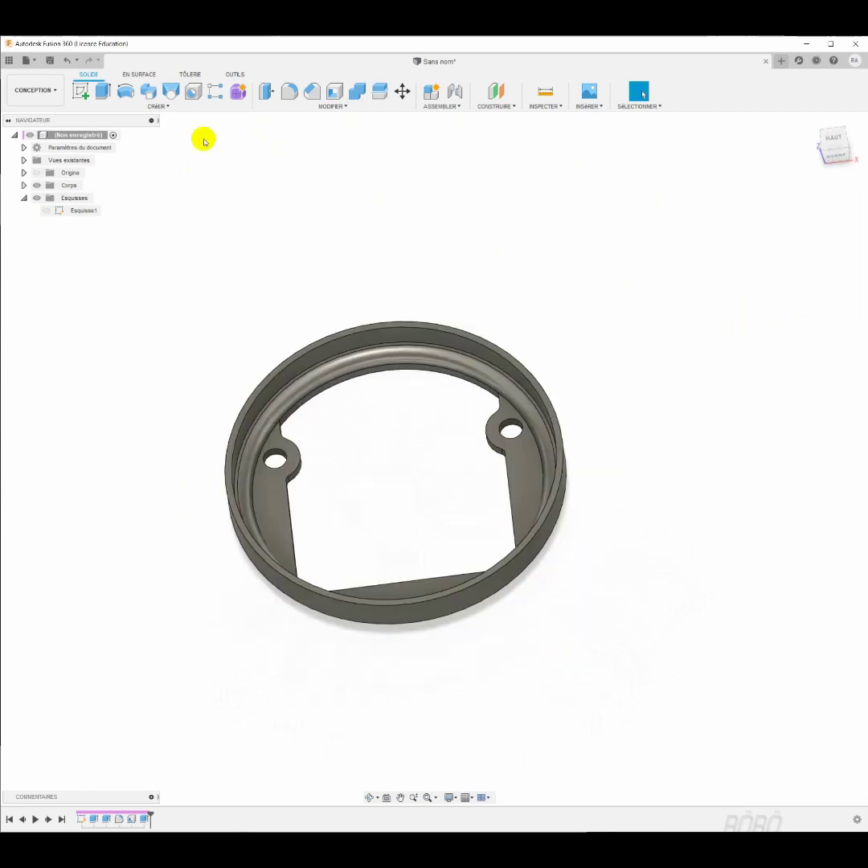
Step: Switch the workspace from CONCEPTION to RENDU
left_click(56, 92)
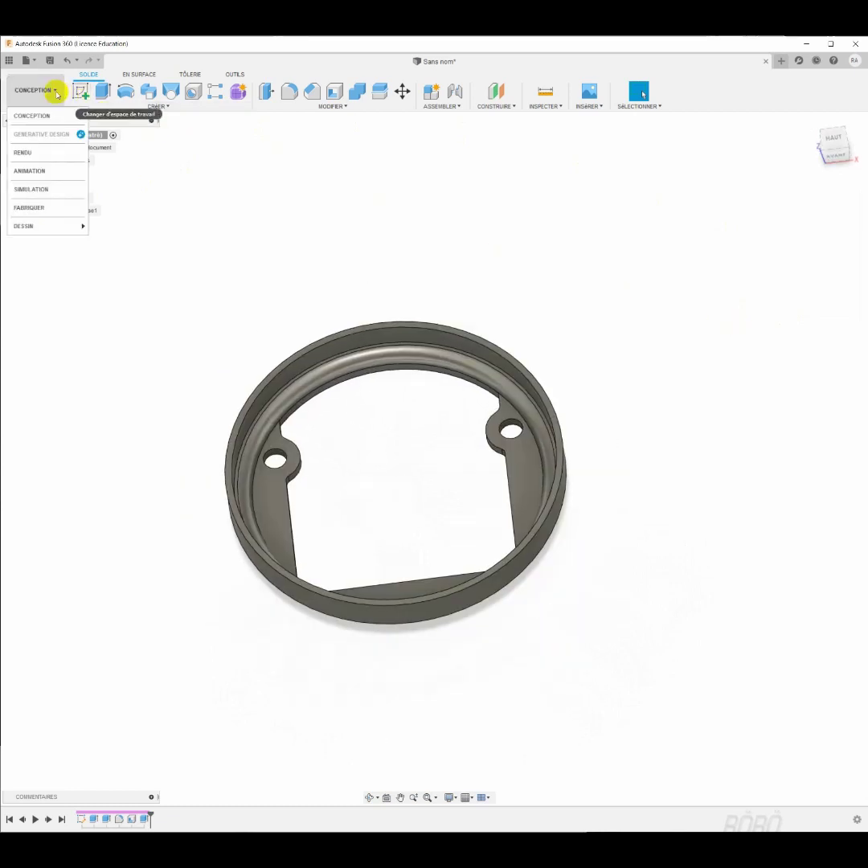
left_click(40, 144)
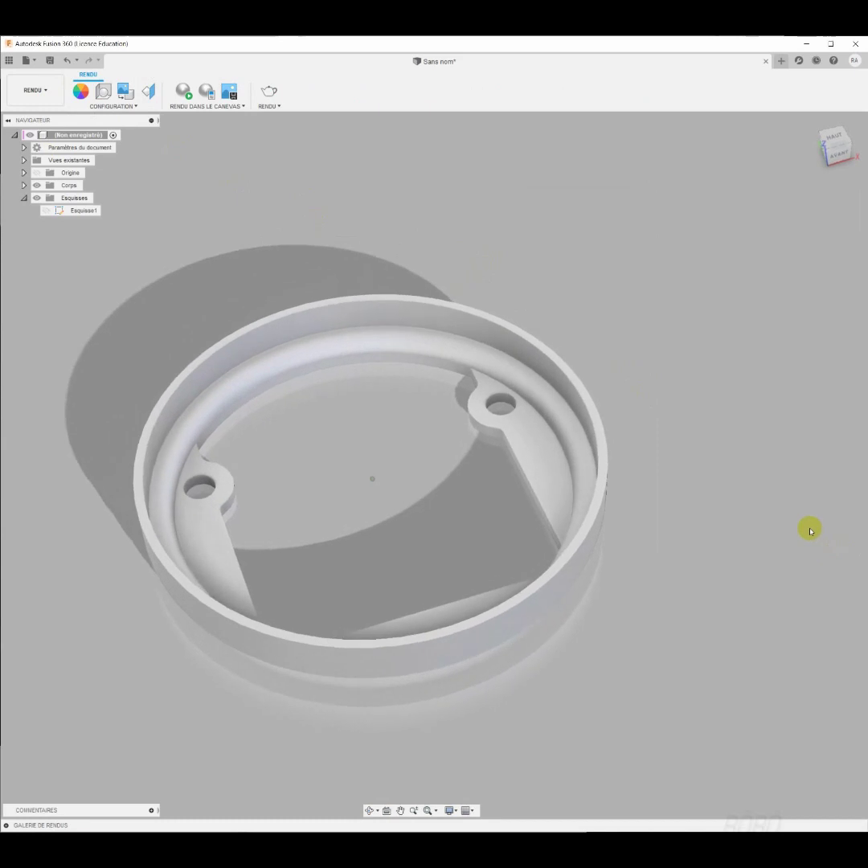